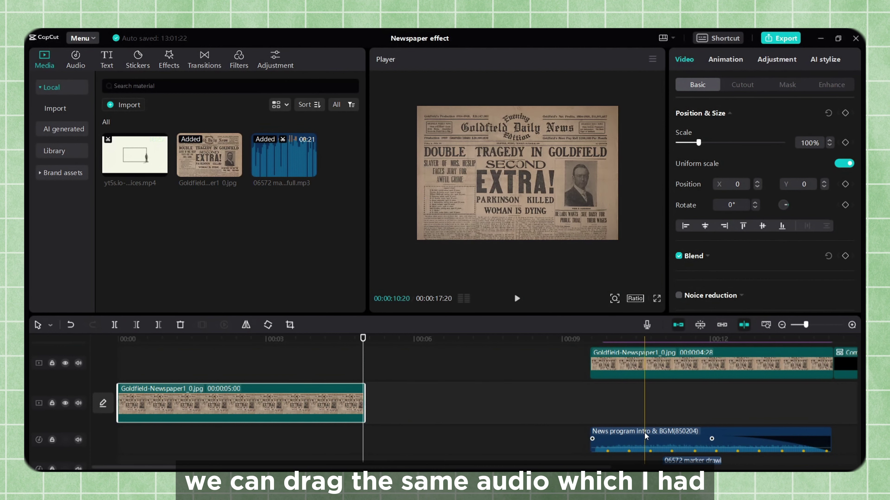
Duplicate the News program intro & BGM audio beneath the first newspaper clip at the timeline start and preview it.
drag(646, 433, 169, 433)
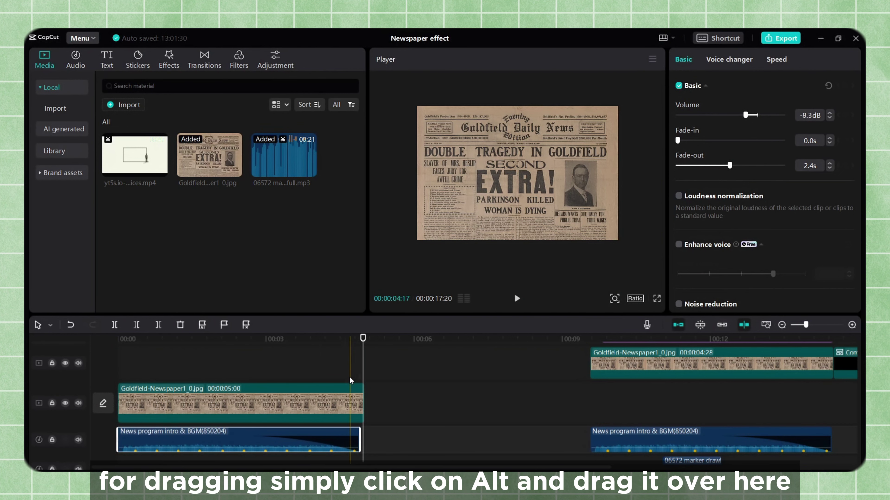
click(120, 342)
key(space)
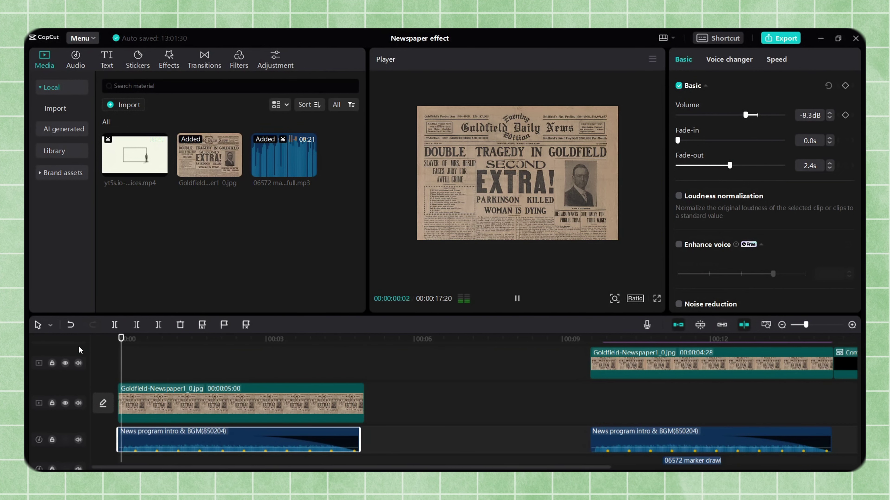
key(space)
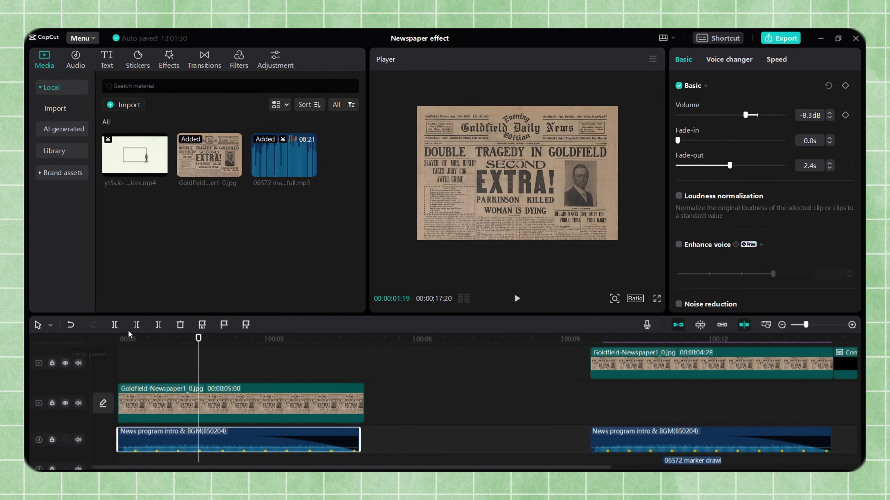
click(185, 339)
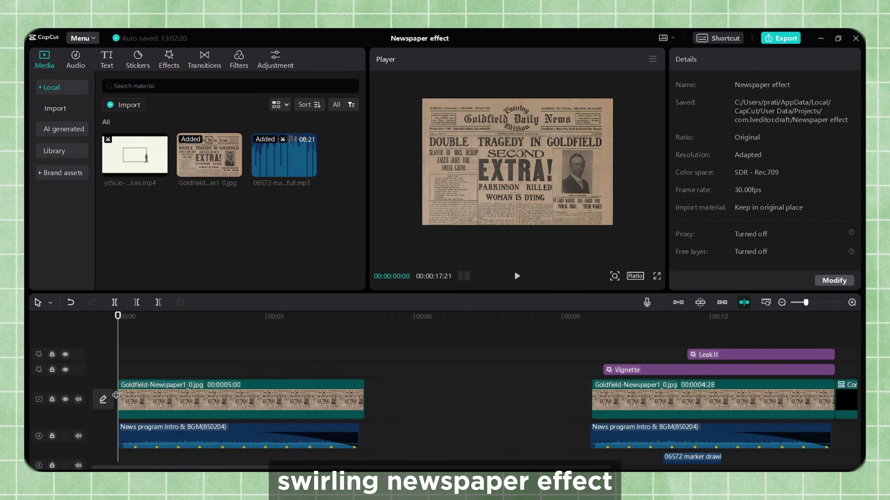
Add Position & Size keyframes to the first newspaper clip at its start and at 00:00:00:17, with 720° rotation at the second.
click(122, 393)
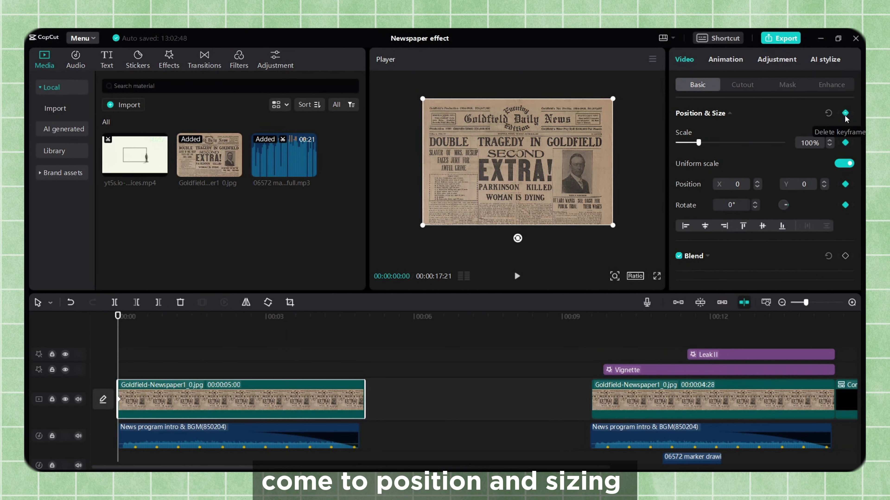
click(119, 318)
drag(120, 317, 146, 318)
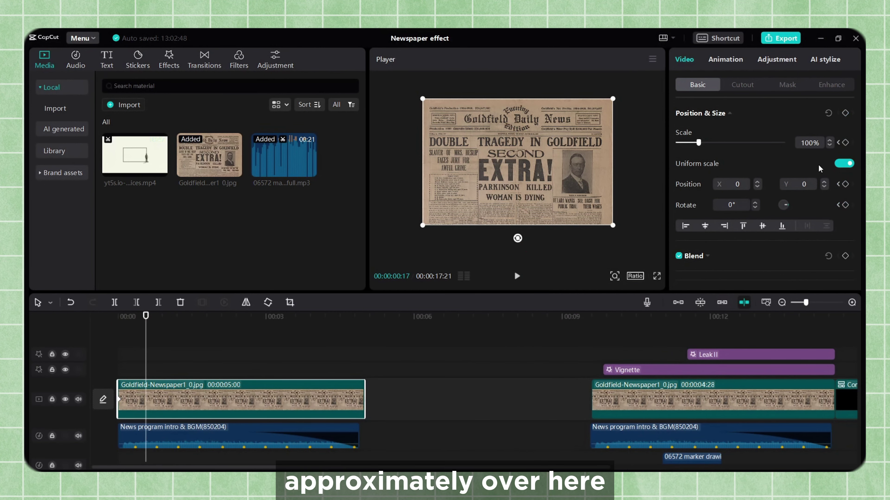
click(845, 113)
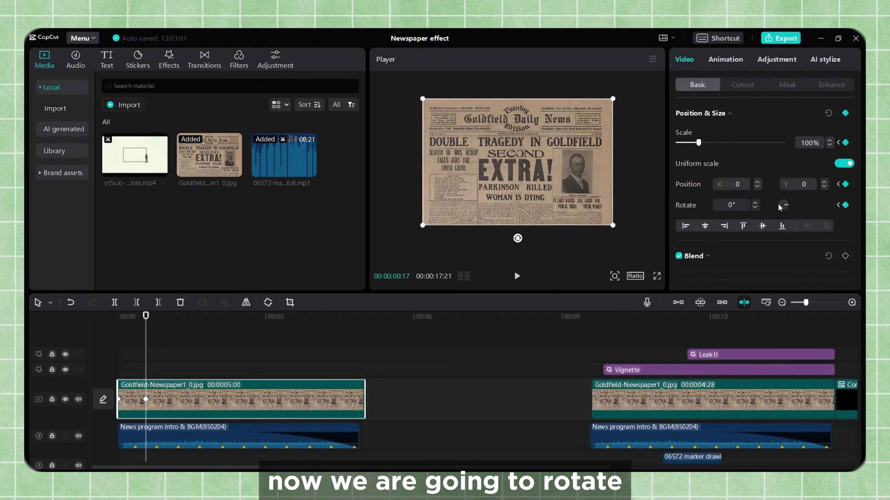
mouse_move(786, 206)
mouse_down()
mouse_move(772, 212)
mouse_move(770, 198)
mouse_move(790, 205)
mouse_up()
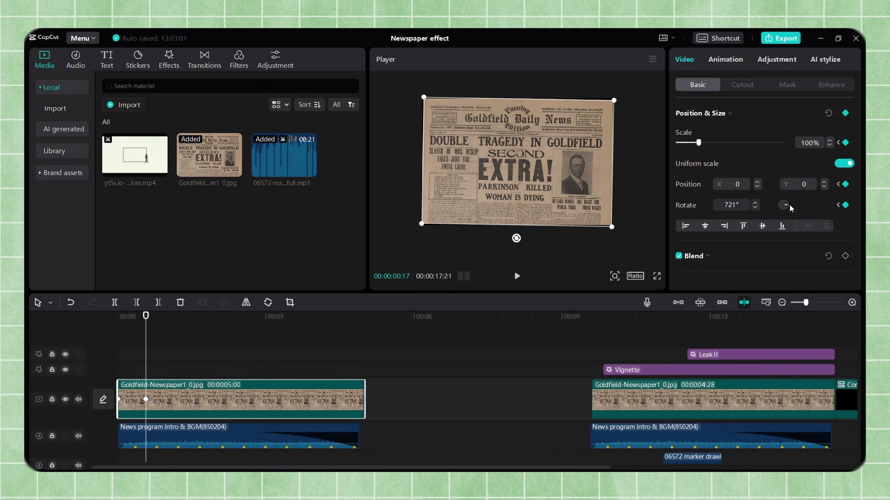
click(754, 208)
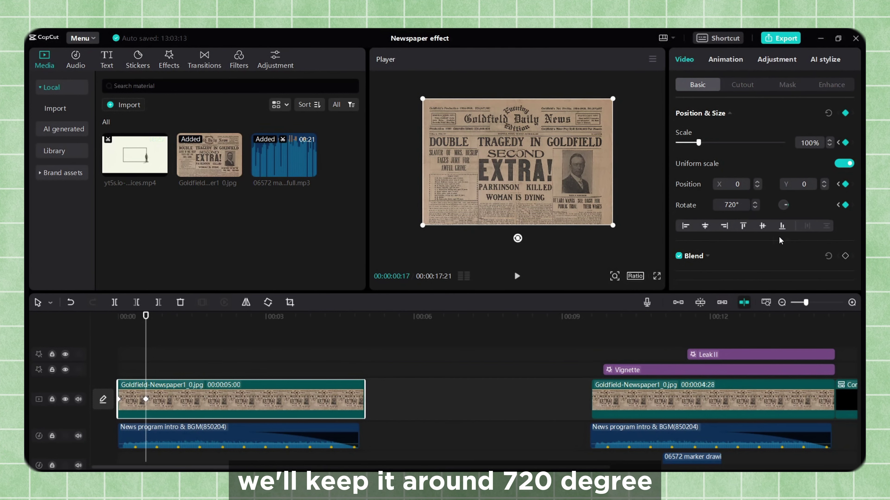
Play the first newspaper clip from the beginning to check the rotation.
click(105, 317)
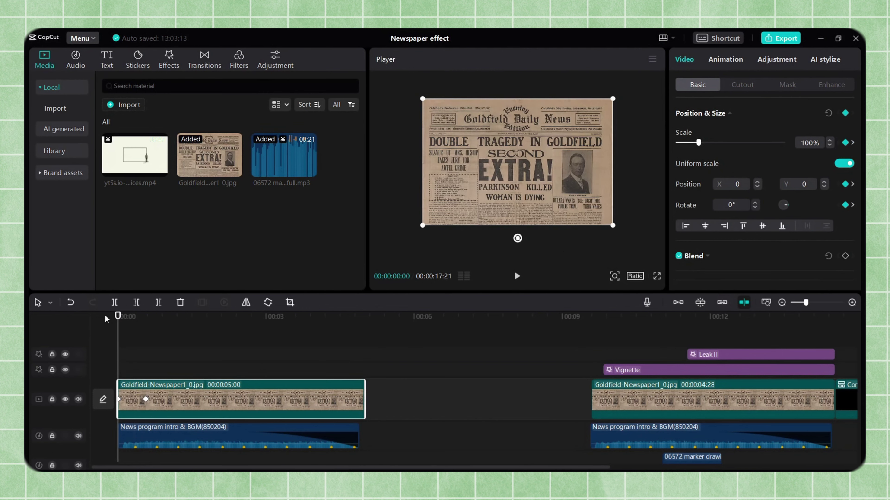
key(space)
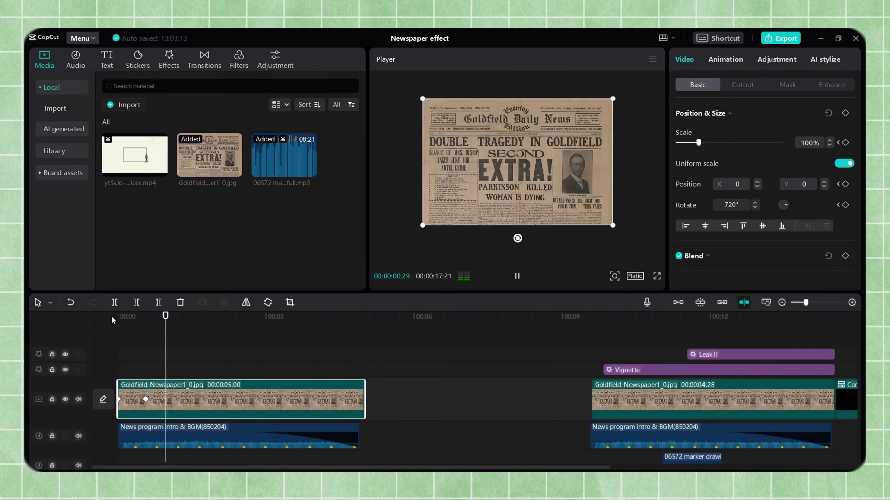
key(space)
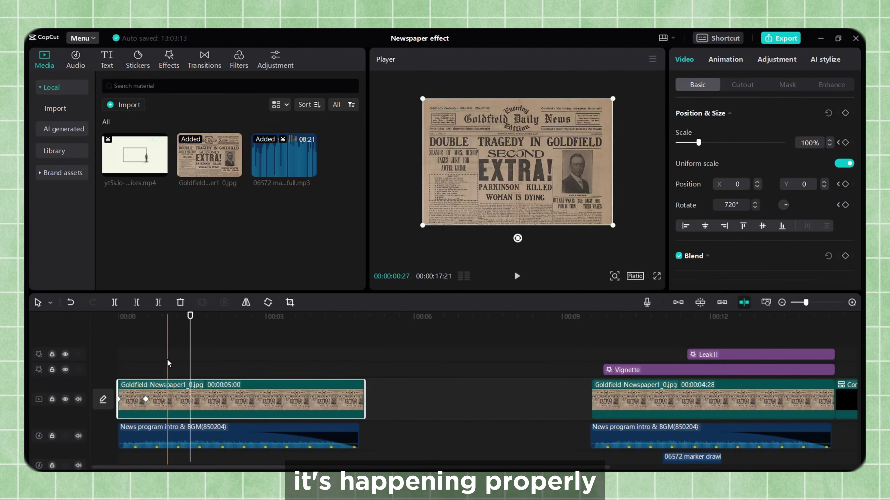
Reduce the newspaper's scale to 84% at the first keyframe and play back the animation.
drag(190, 317, 87, 323)
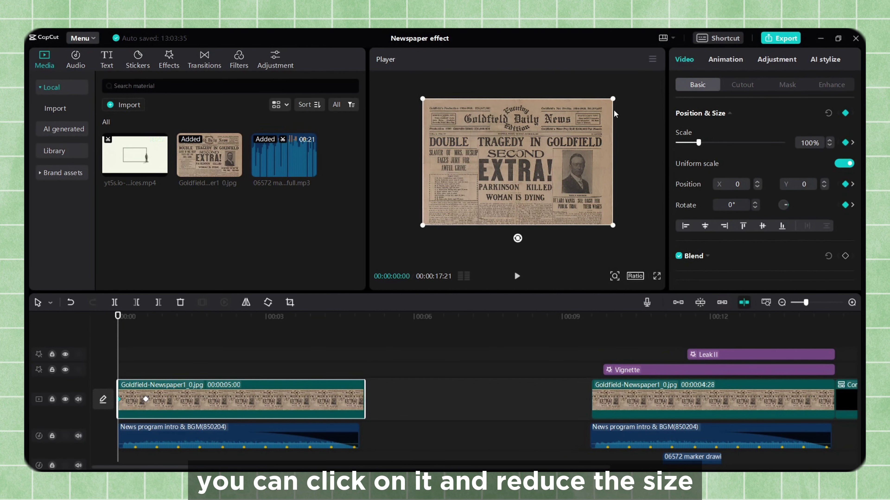
drag(613, 112, 596, 123)
key(space)
key(space)
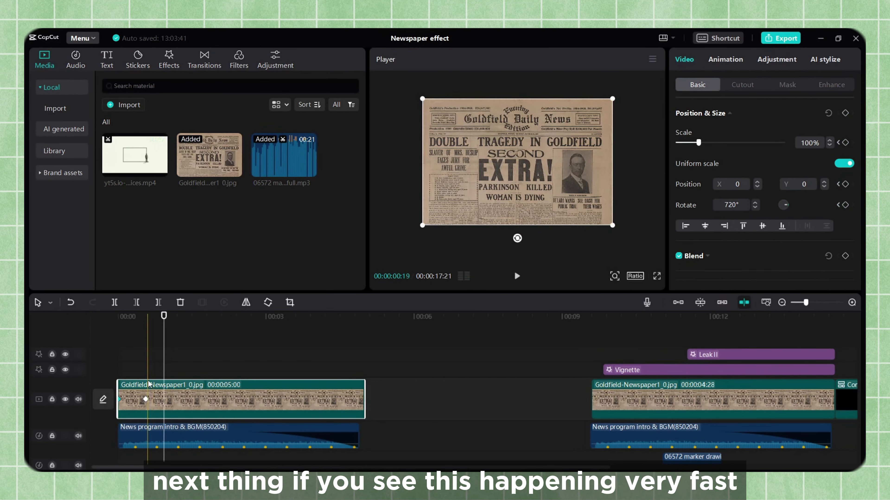
Move the newspaper clip's second keyframe to about 00:00:00:25 and show its keyframe animation graphs.
click(147, 400)
drag(147, 402, 162, 401)
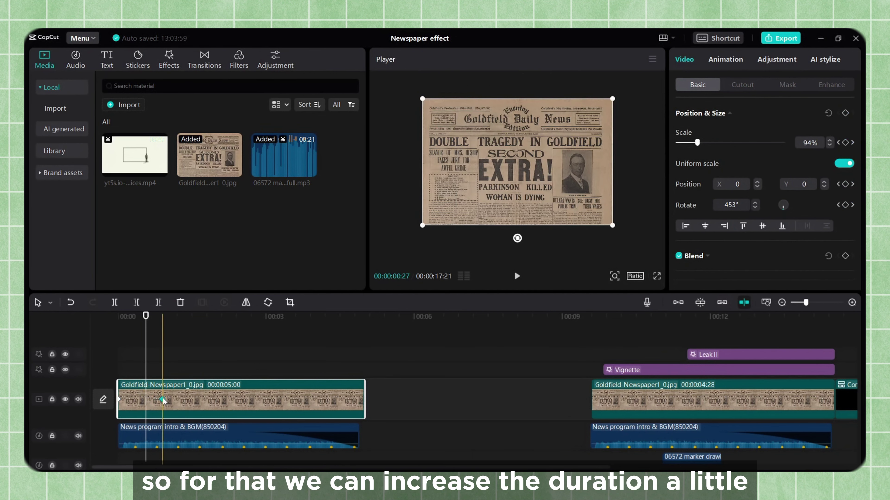
right_click(177, 397)
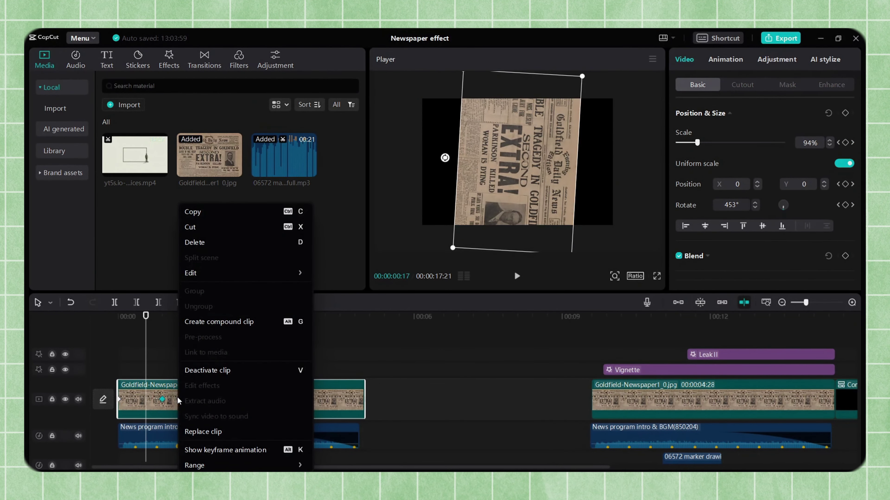
click(222, 452)
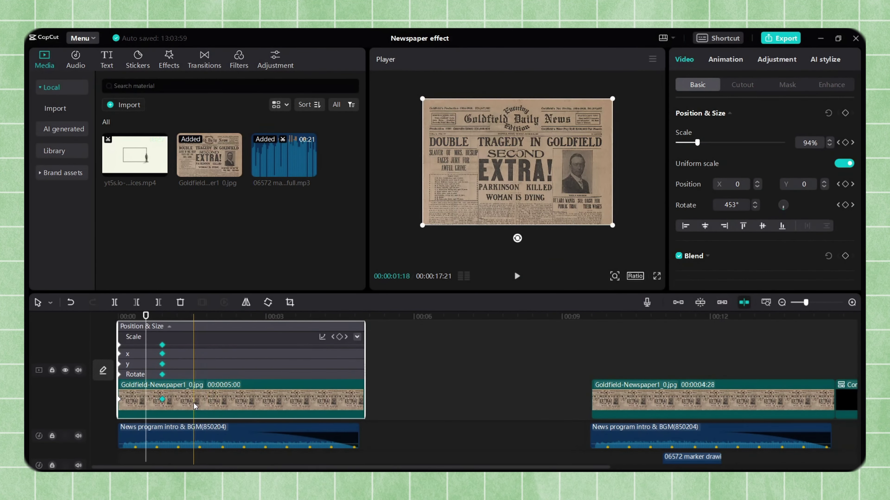
Apply the smooth curve to the second keyframe's scale graph and select the matching keyframe in the x position graph.
click(162, 399)
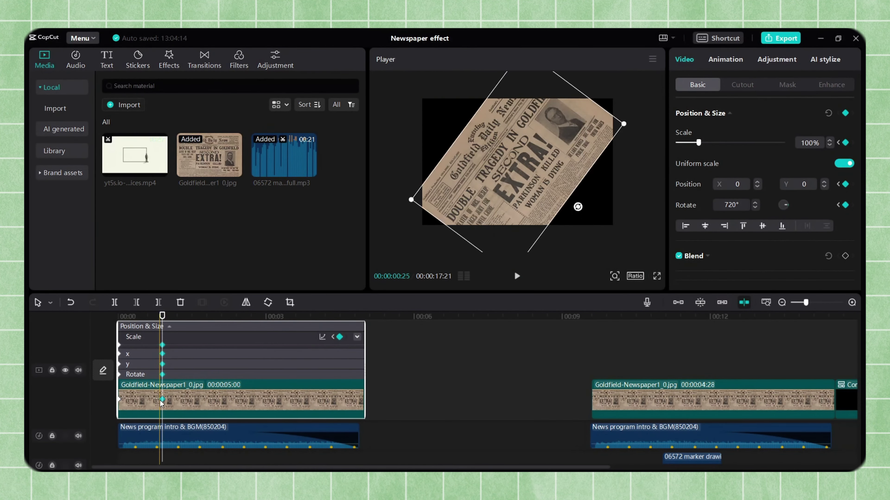
click(359, 336)
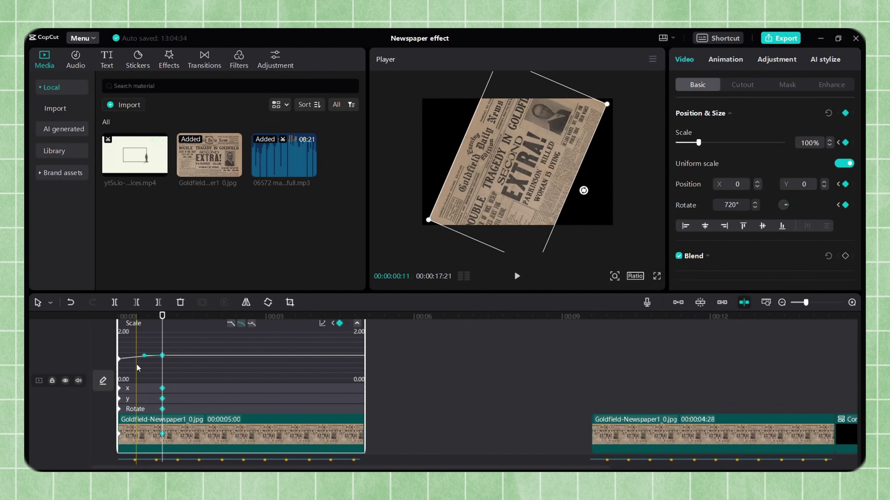
click(318, 390)
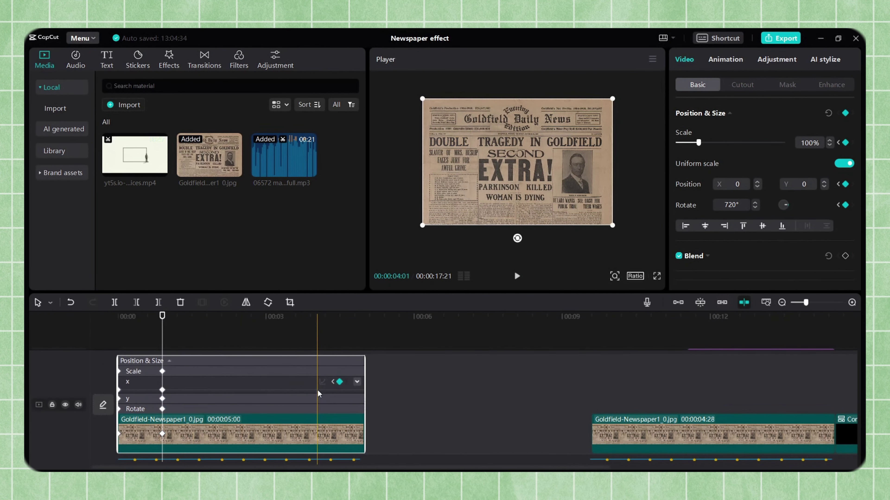
click(358, 381)
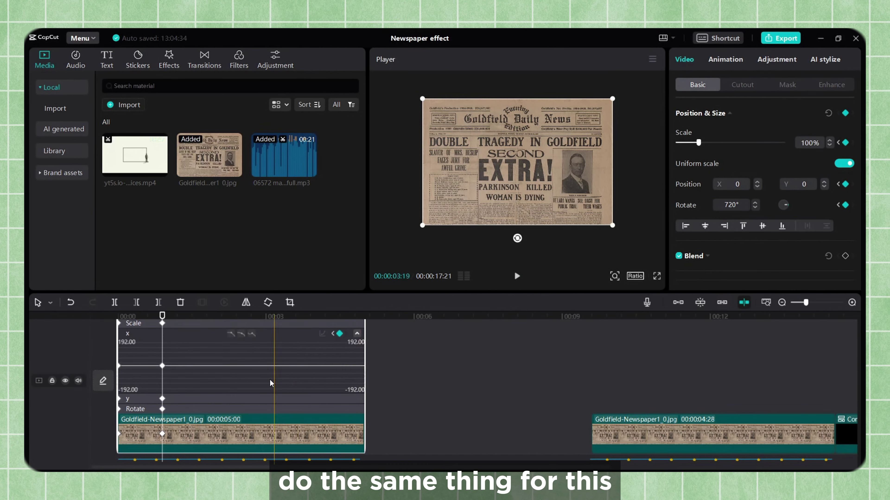
click(162, 366)
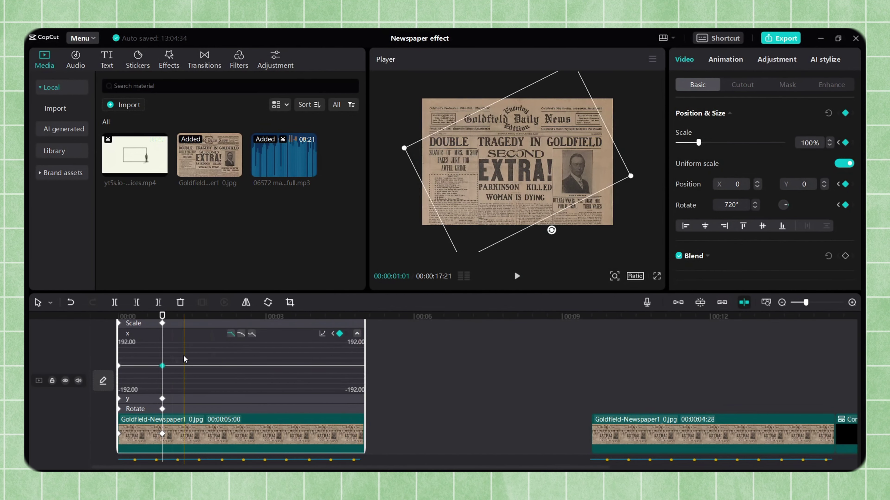
Apply the smooth curve to the second keyframe in the y position graph and hide the clip's keyframe animation.
click(341, 401)
click(357, 392)
click(162, 376)
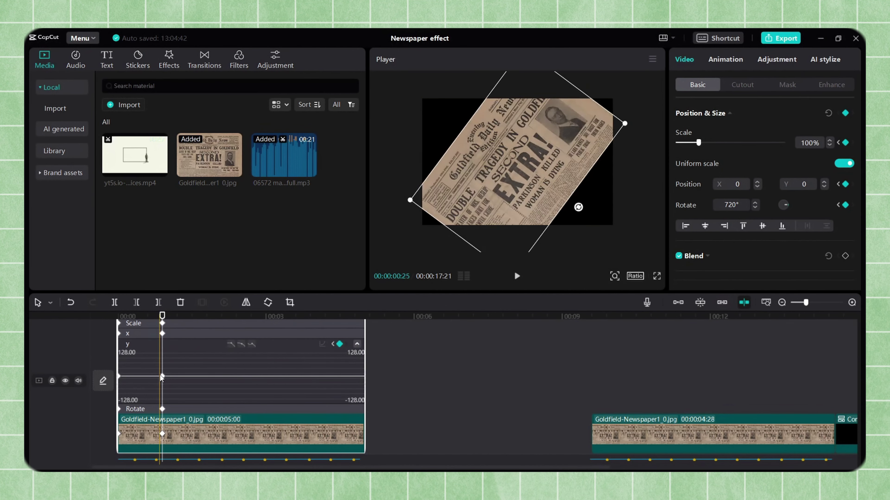
click(240, 345)
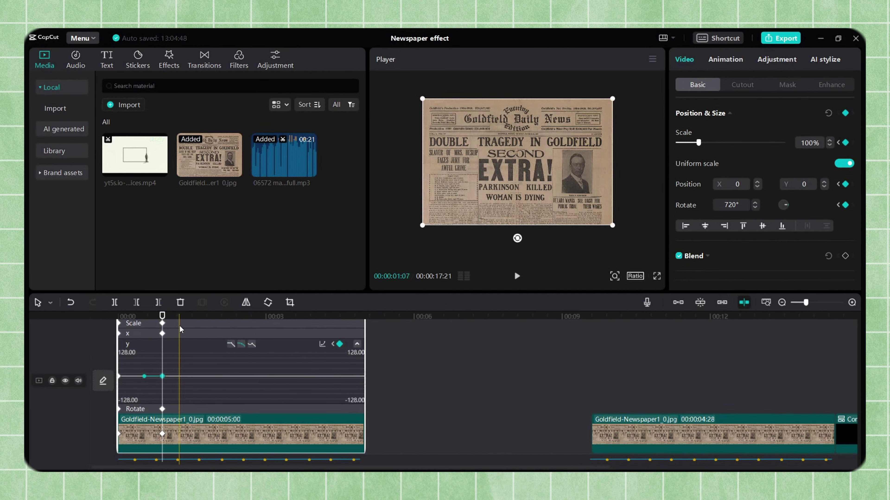
click(184, 333)
right_click(255, 433)
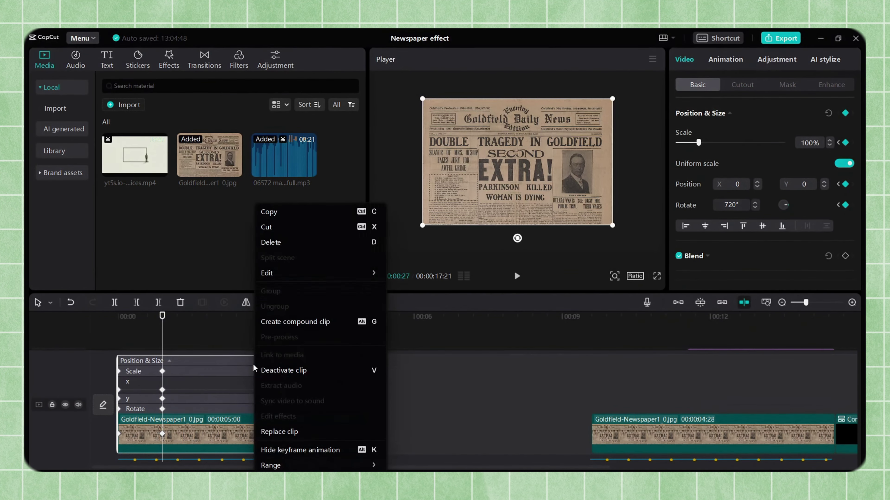
click(289, 450)
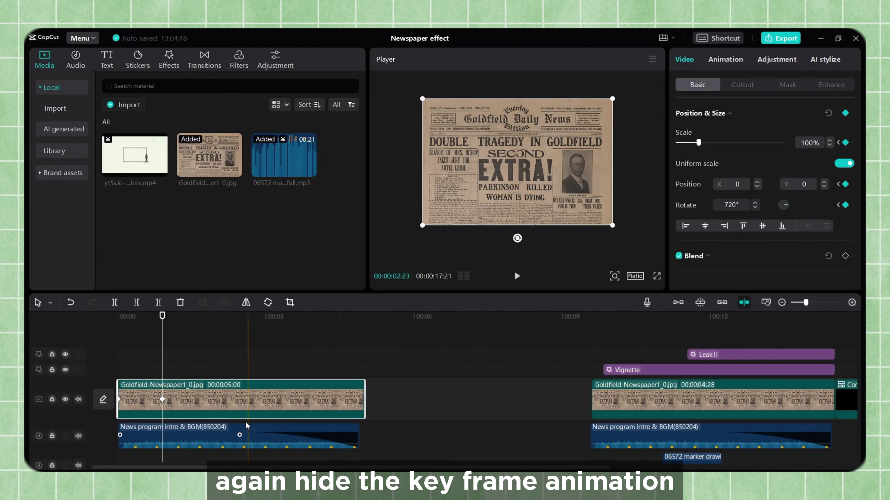
Play the swirling newspaper animation from the start to check its speed and smoothness.
drag(163, 317, 85, 314)
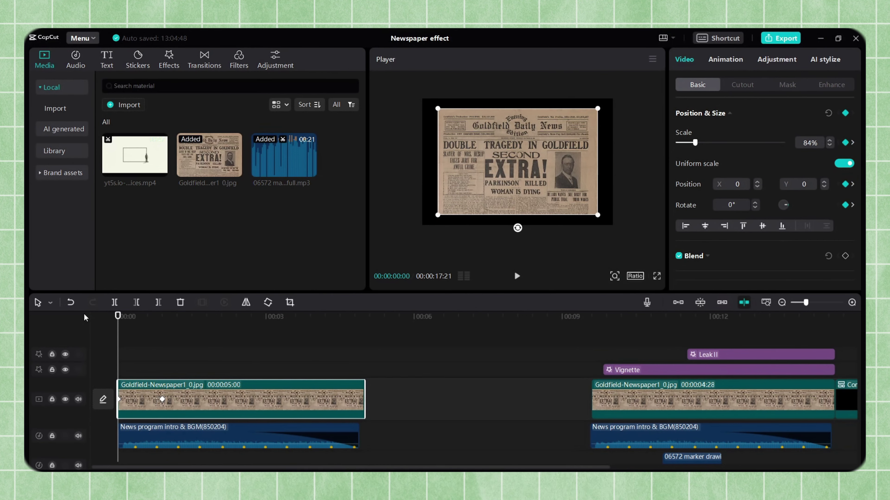
key(space)
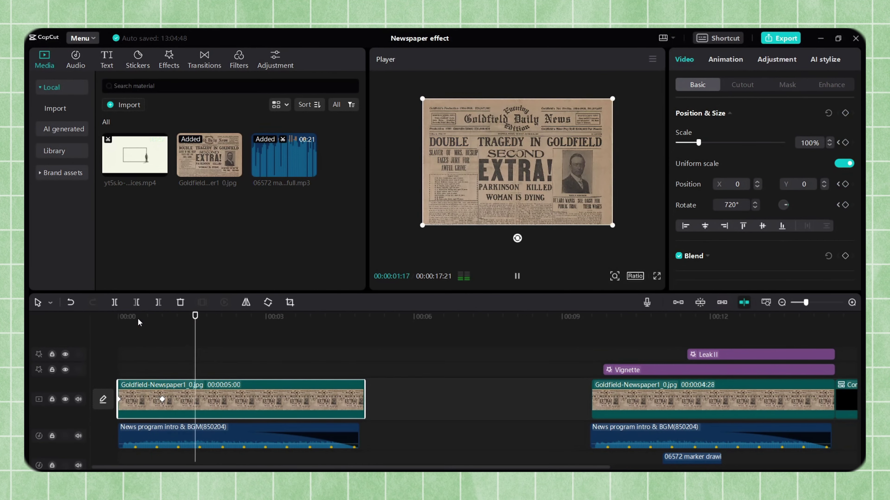
drag(200, 316, 80, 317)
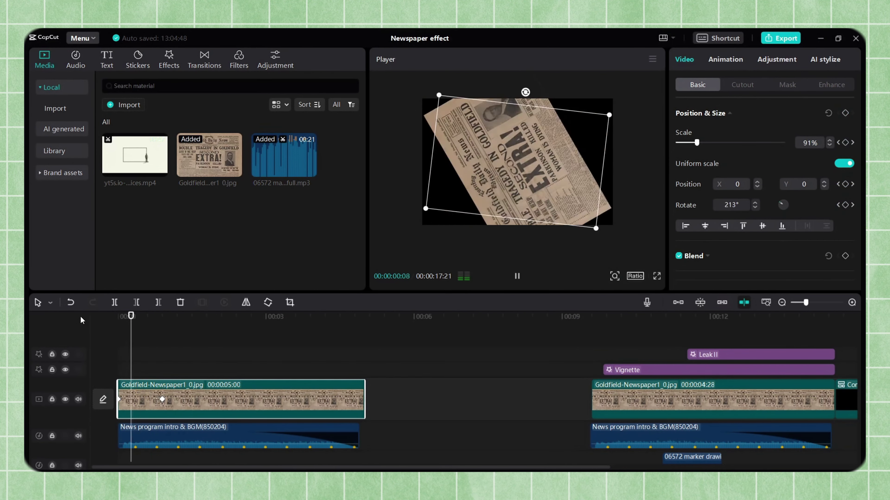
Move the newspaper clip's second keyframe slightly closer to the start and play back the swirl.
click(161, 316)
drag(160, 317, 98, 313)
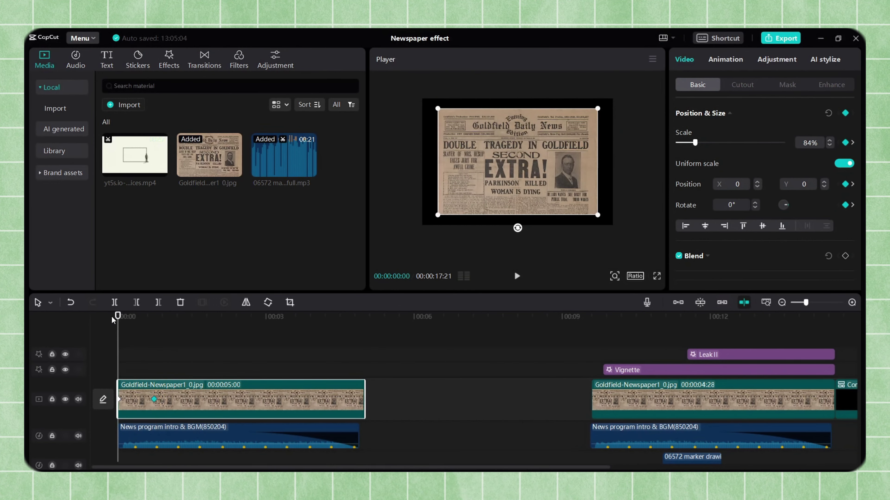
key(space)
key(space)
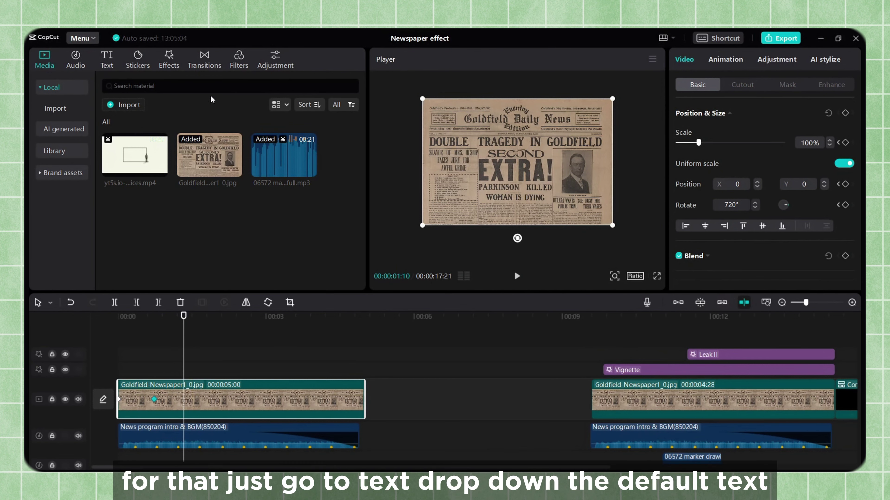
Add a default text clip above the first newspaper clip, starting after the swirl, and extend it to the newspaper clip's end.
click(112, 67)
drag(120, 113, 193, 371)
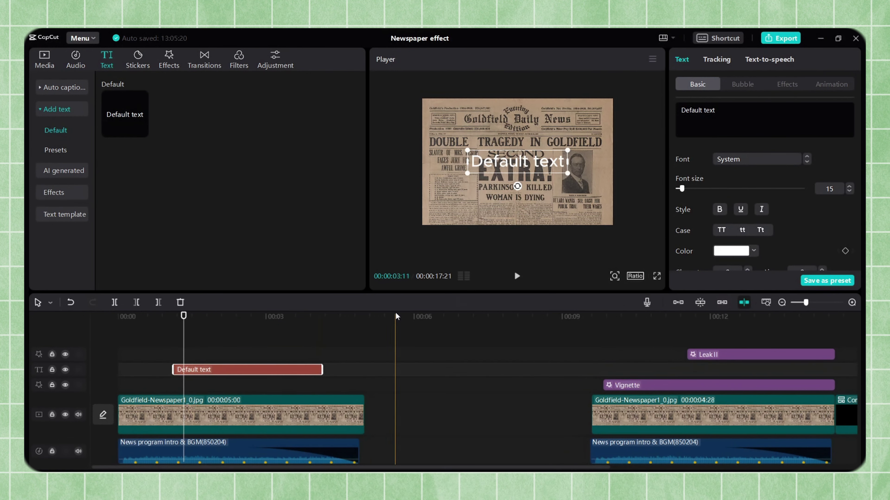
drag(322, 370, 363, 379)
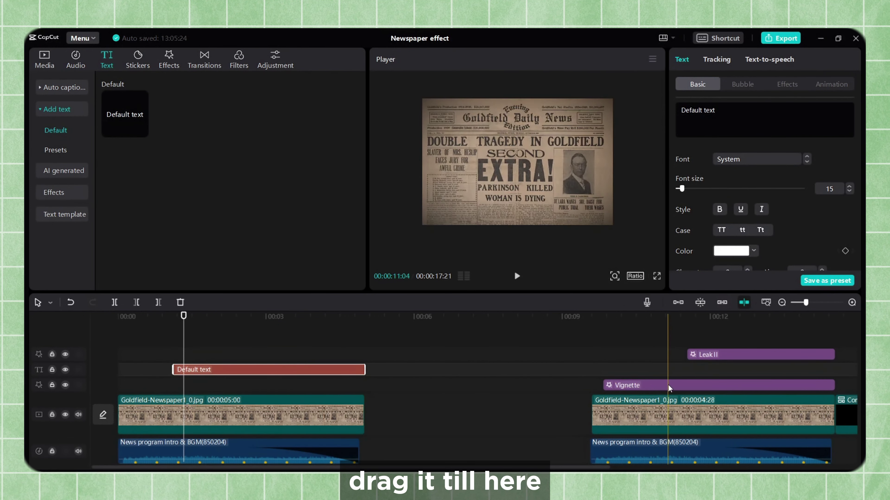
Move the Vignette effect to the track above Leak II and select the default text clip.
drag(668, 385, 667, 352)
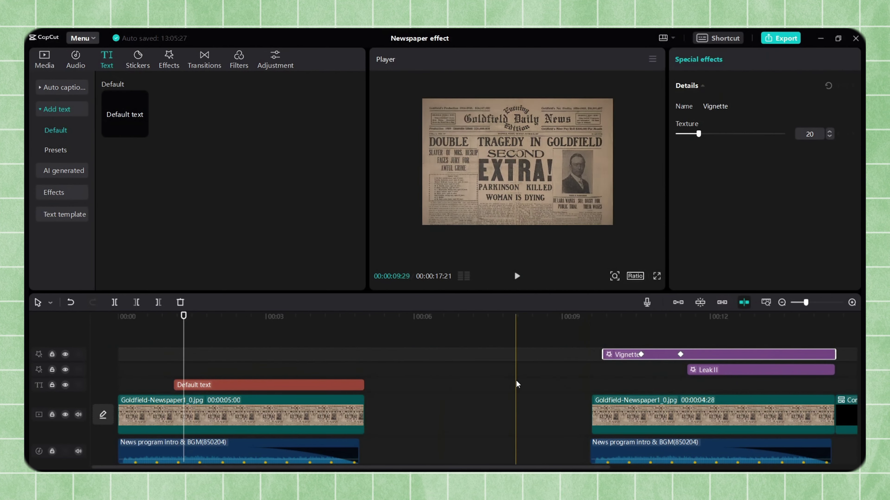
click(205, 385)
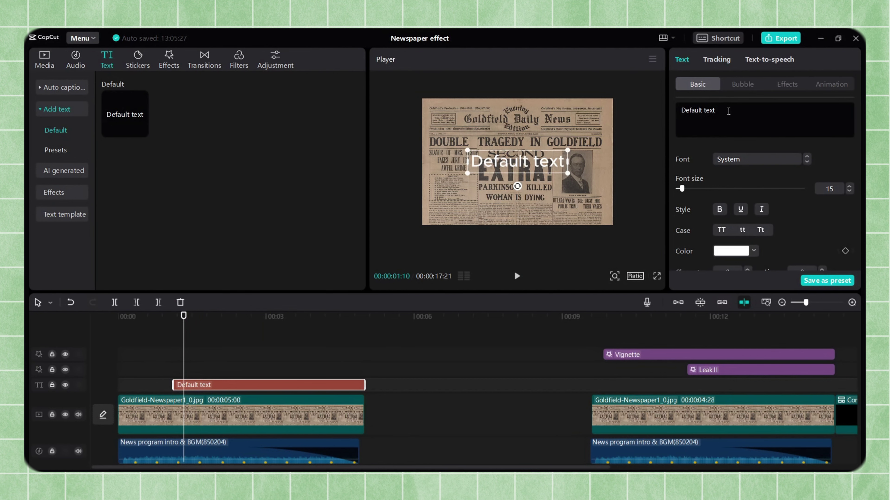
Replace the default text with a long row of dashes spanning the newspaper's width.
key(ctrl+a)
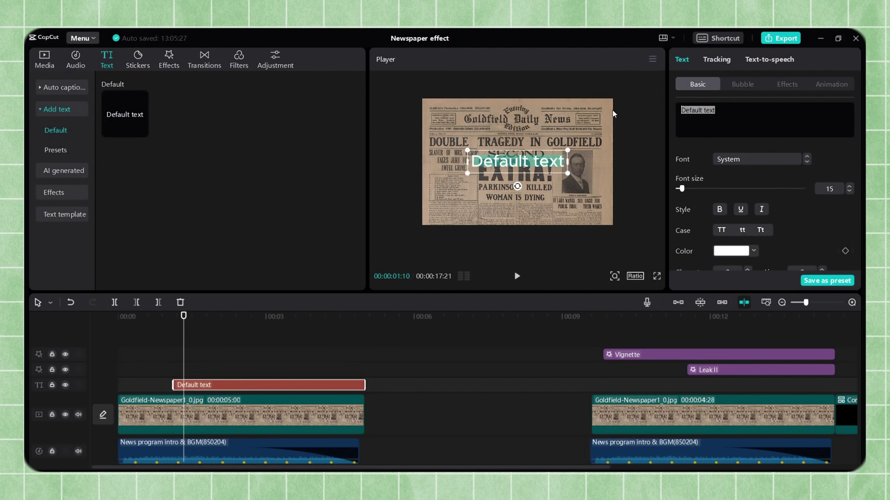
key(BackSpace)
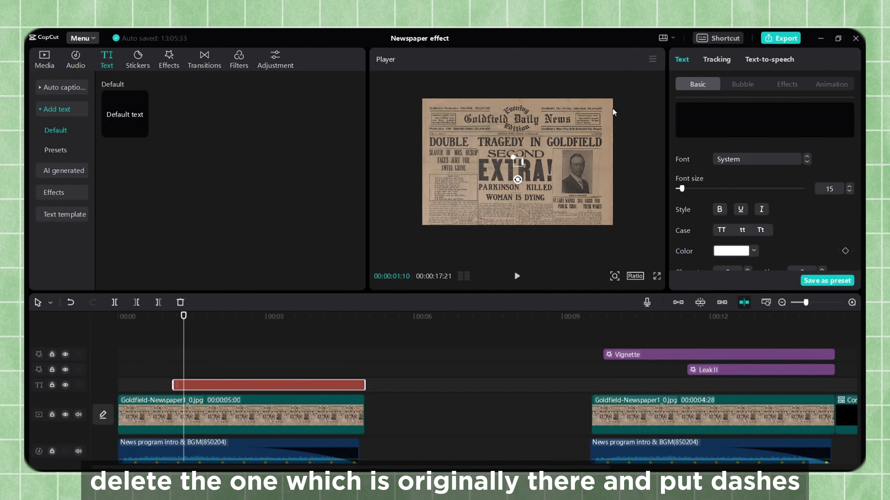
text(----------------------)
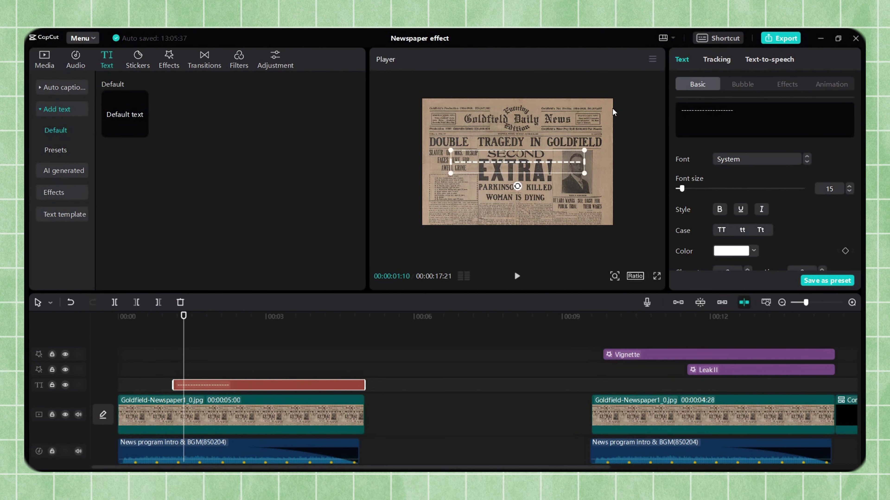
text(-----------)
Set the dashed text's character spacing to -3 so the dashes merge into a solid line.
scroll(828, 203, down, 2)
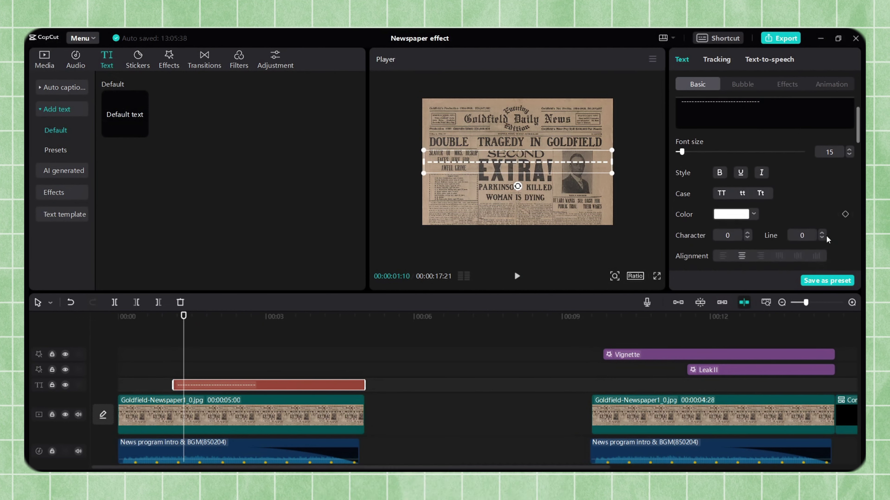
scroll(821, 234, down, 1)
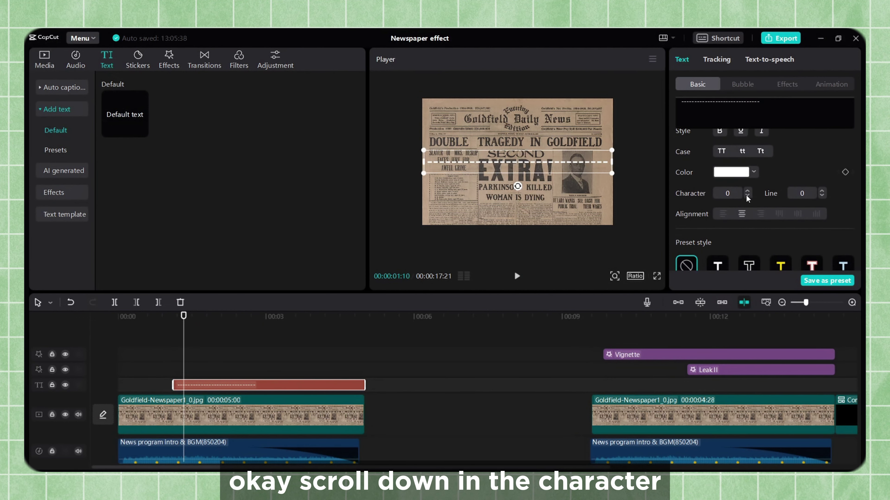
scroll(746, 195, down, 3)
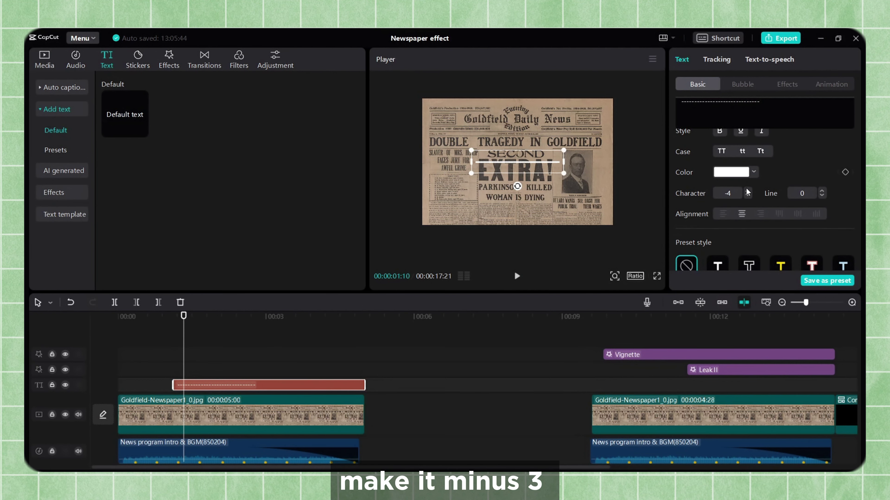
scroll(747, 192, up, 1)
Enable a black background at 75% opacity for the dashed text and place it over the "TRAGEDY IN GOLDFIELD" headline.
scroll(744, 215, down, 10)
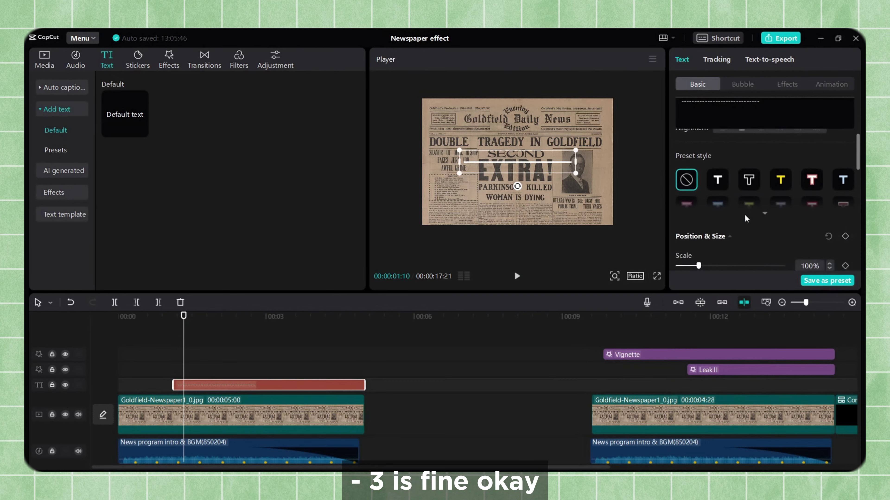
scroll(753, 189, up, 1)
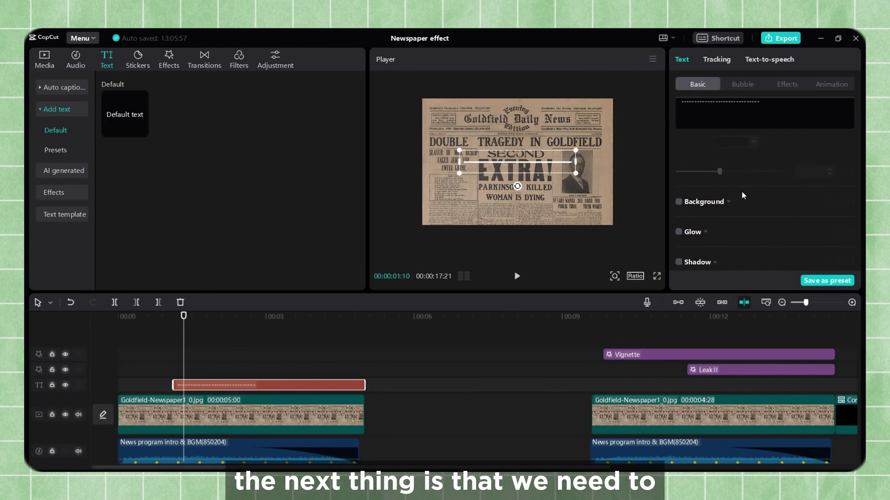
click(678, 202)
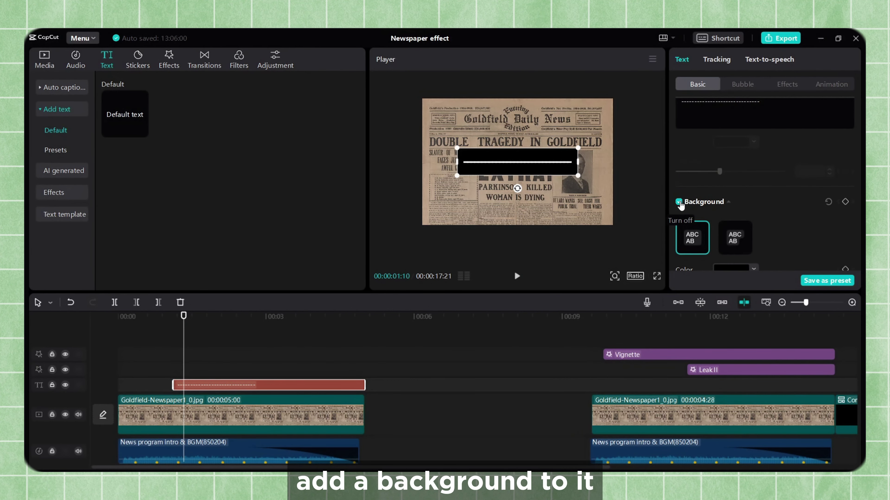
scroll(771, 225, down, 3)
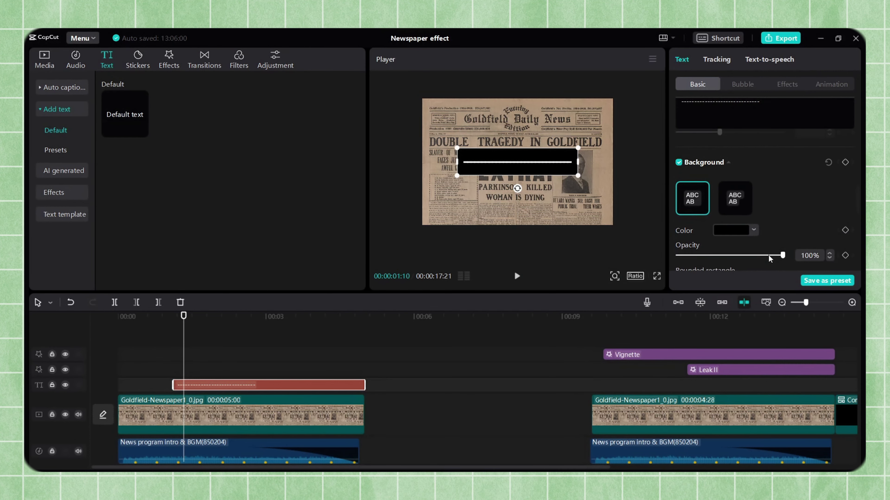
drag(782, 255, 754, 253)
drag(517, 156, 535, 140)
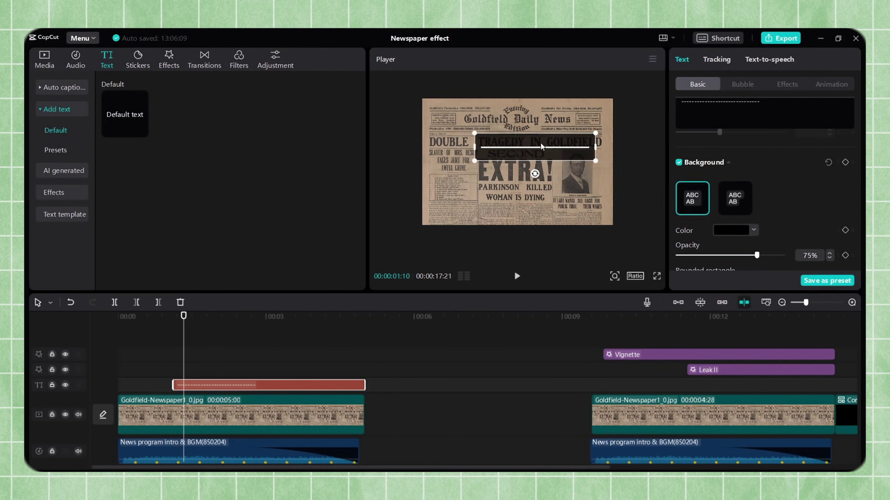
Reduce the text background's width to 4% and its height to 0%.
scroll(788, 211, down, 3)
scroll(789, 211, down, 1)
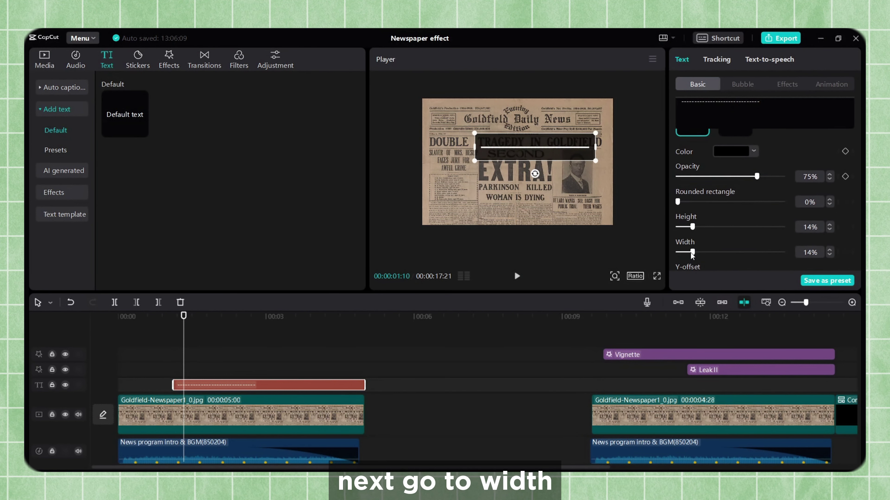
drag(689, 252, 677, 226)
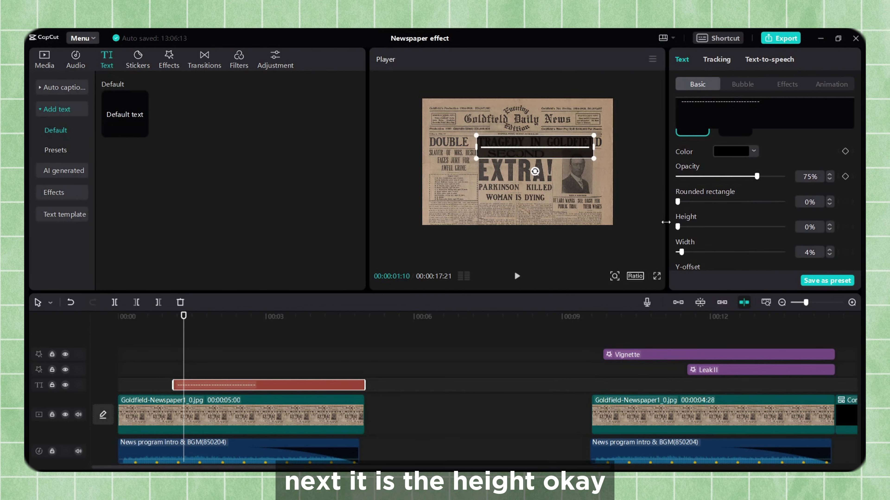
Reduce the dashed text's font size to 12.
scroll(753, 171, up, 10)
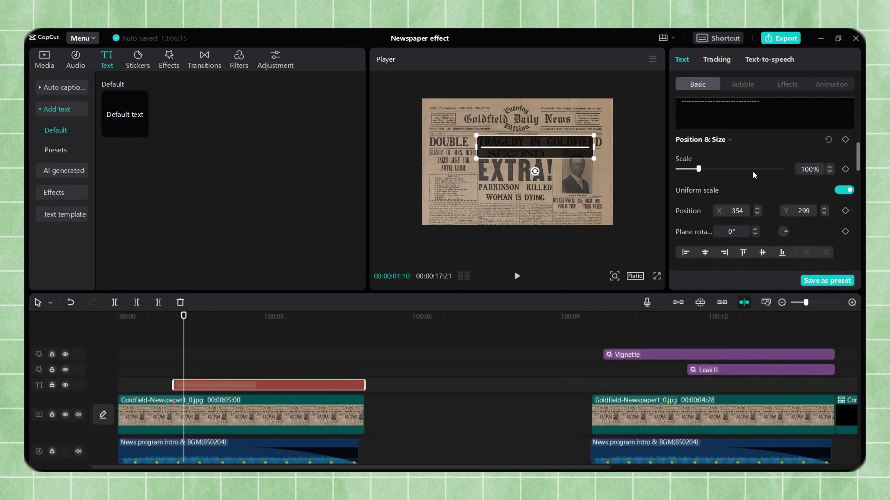
scroll(754, 172, up, 5)
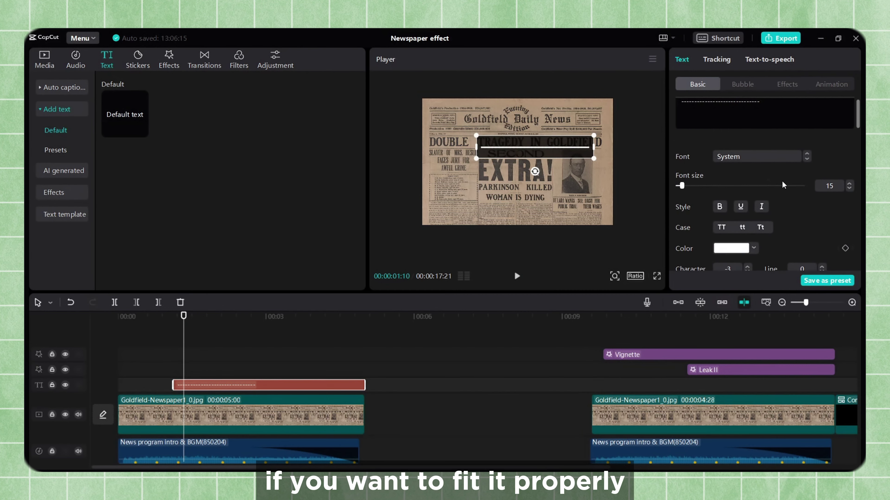
click(850, 189)
click(850, 189)
click(850, 188)
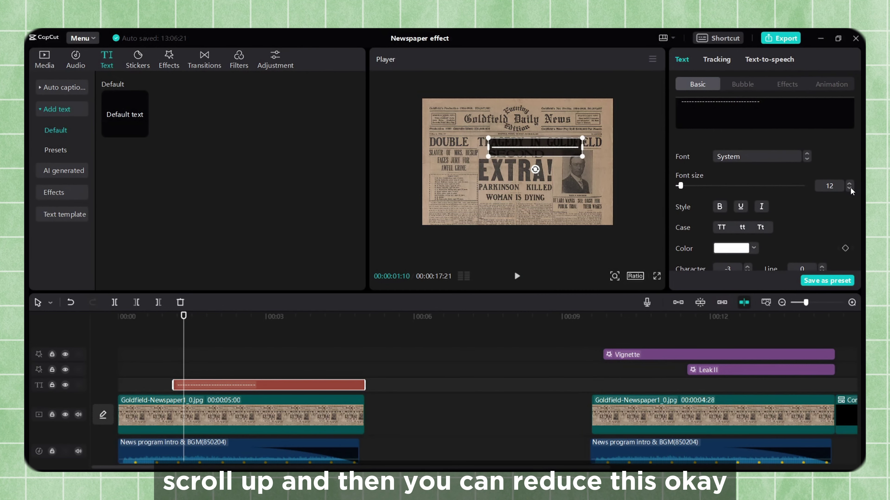
scroll(513, 187, up, 2)
click(850, 188)
click(850, 189)
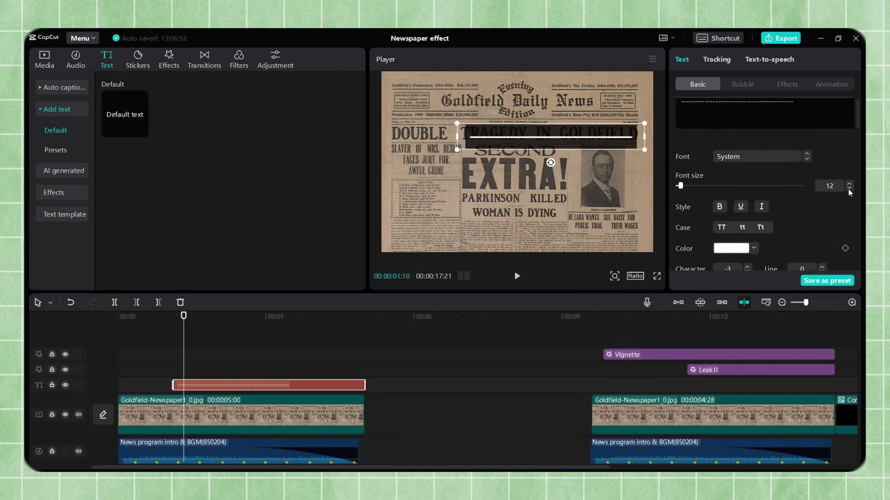
Set the font size to 9, then lengthen and reposition the row of dashes to cover exactly "TRAGEDY IN GOLDFIELD".
drag(569, 136, 557, 133)
click(850, 189)
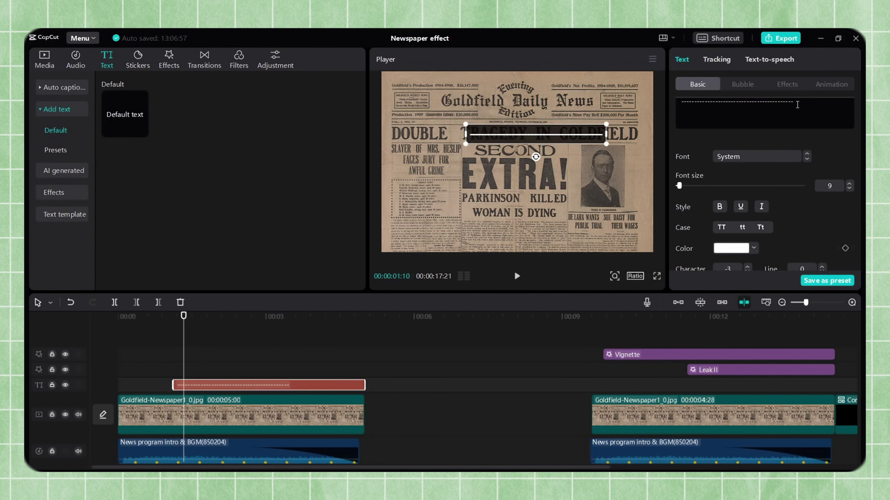
text(------------)
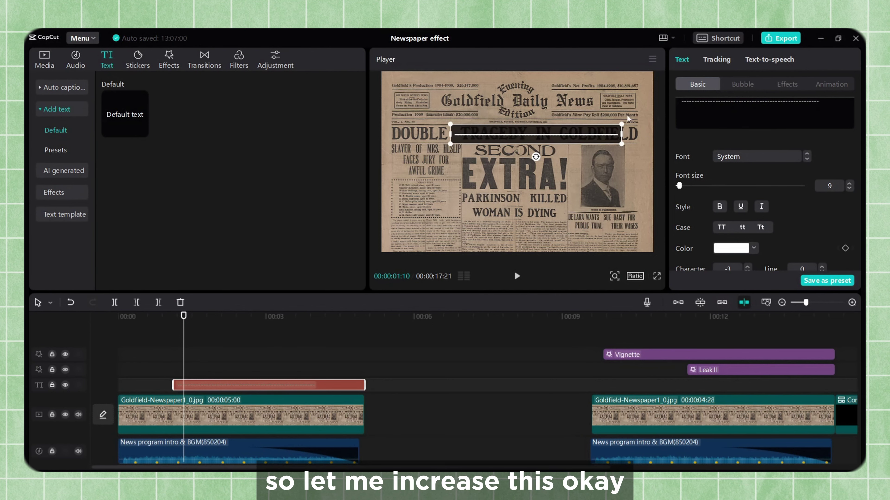
drag(557, 129, 568, 129)
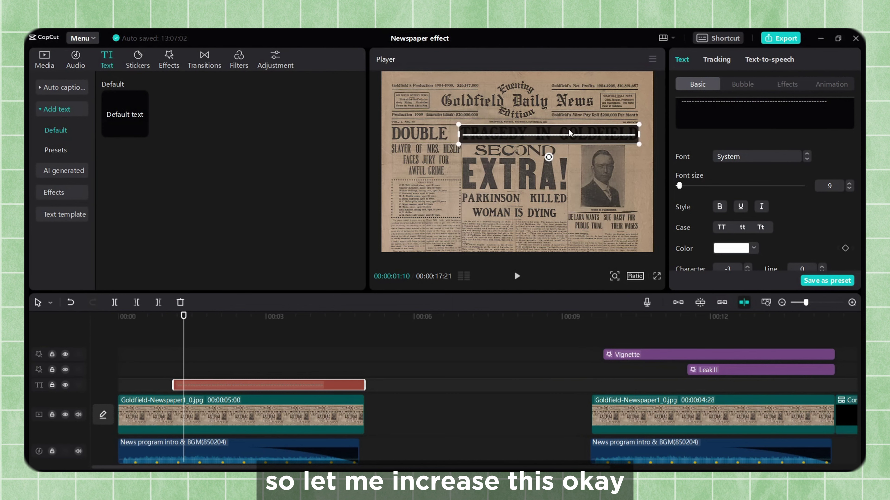
Color both the dashes and their background yellow, and raise the background opacity to 100%.
click(753, 248)
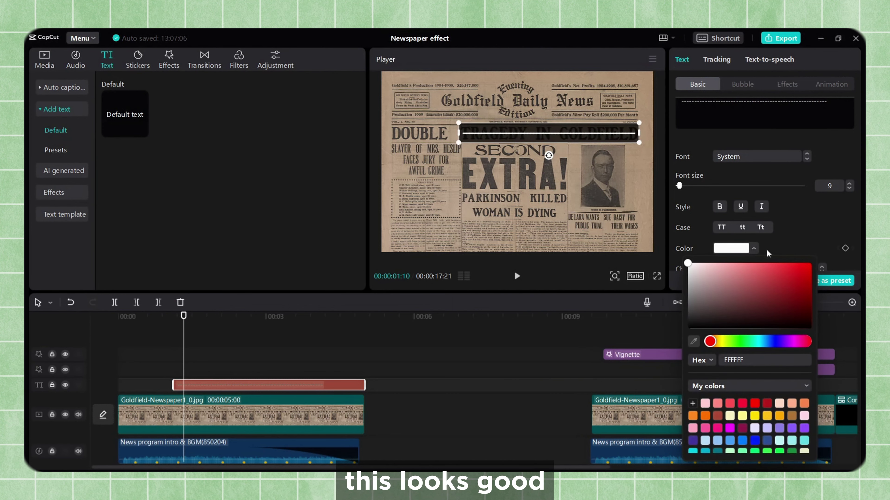
click(755, 416)
scroll(813, 224, down, 8)
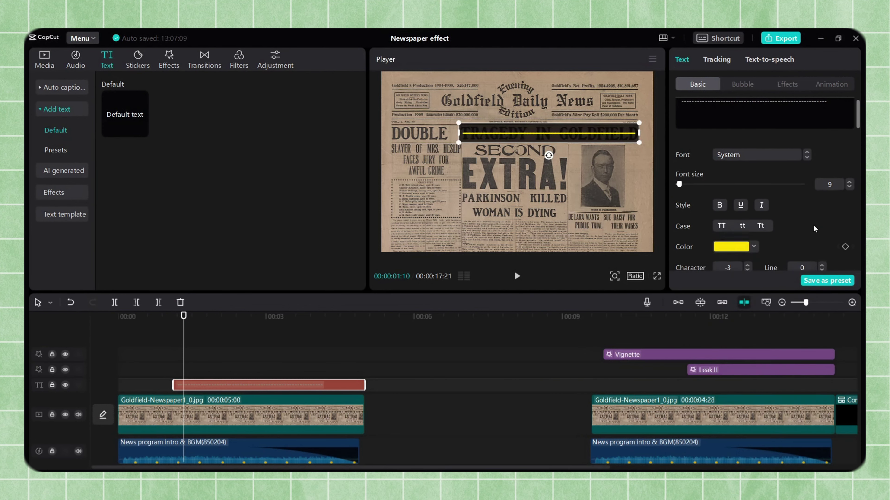
scroll(813, 224, down, 8)
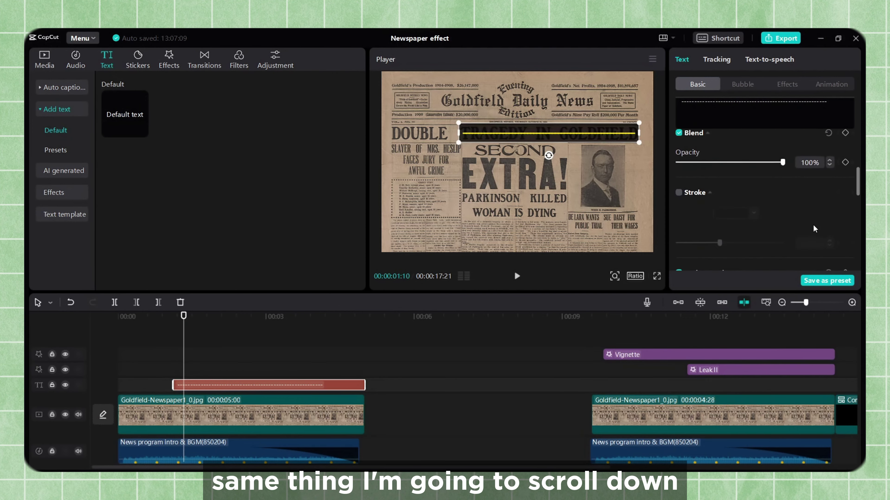
click(754, 238)
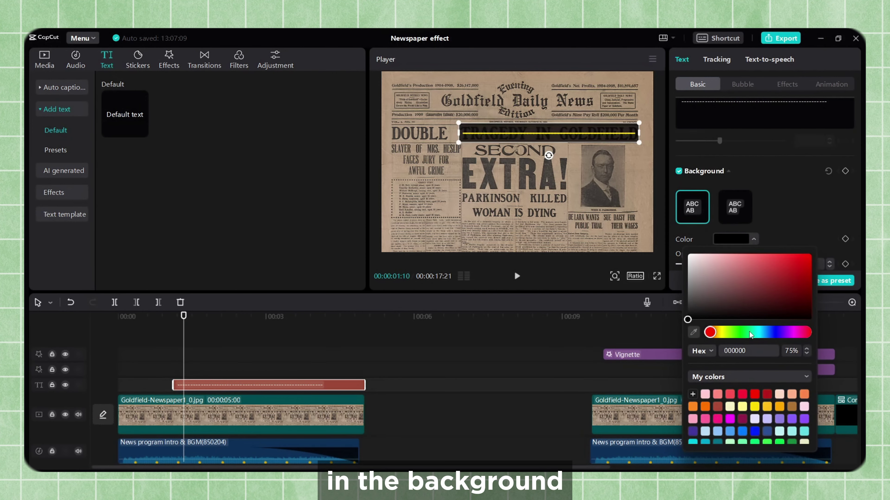
click(755, 406)
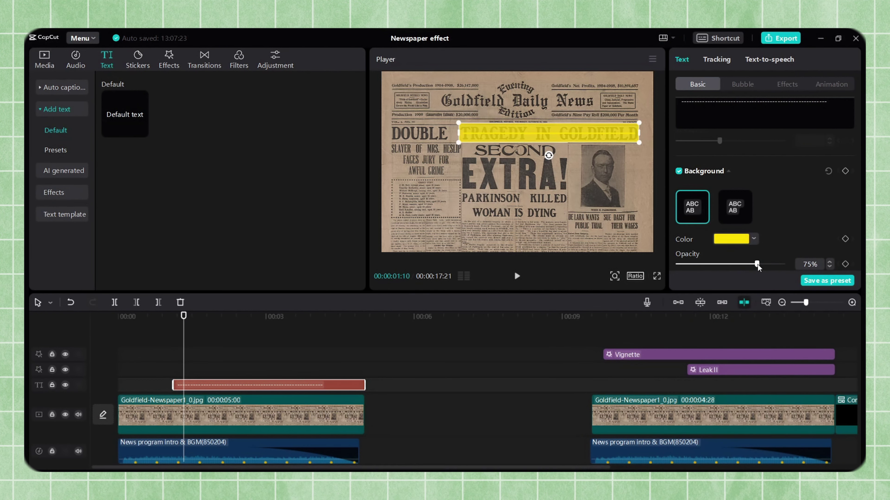
drag(758, 264, 799, 264)
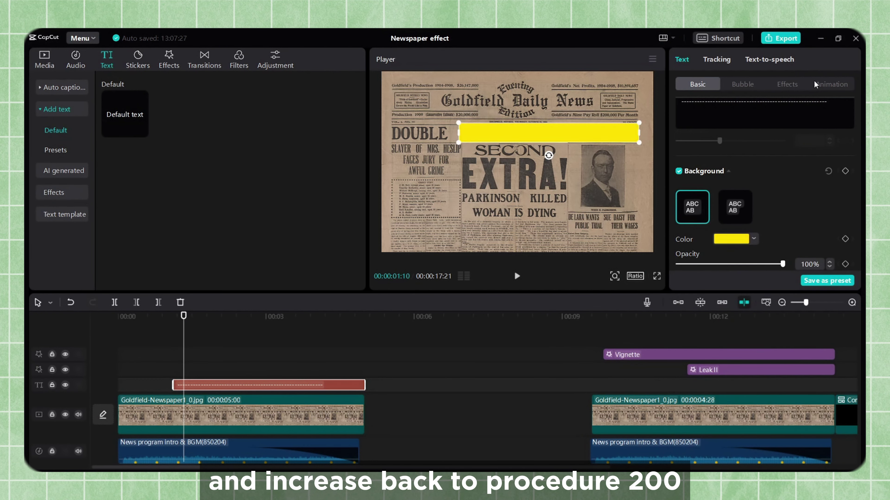
Apply the Blur Right entrance animation to the yellow bar text and turn it into a compound clip.
click(830, 84)
click(823, 231)
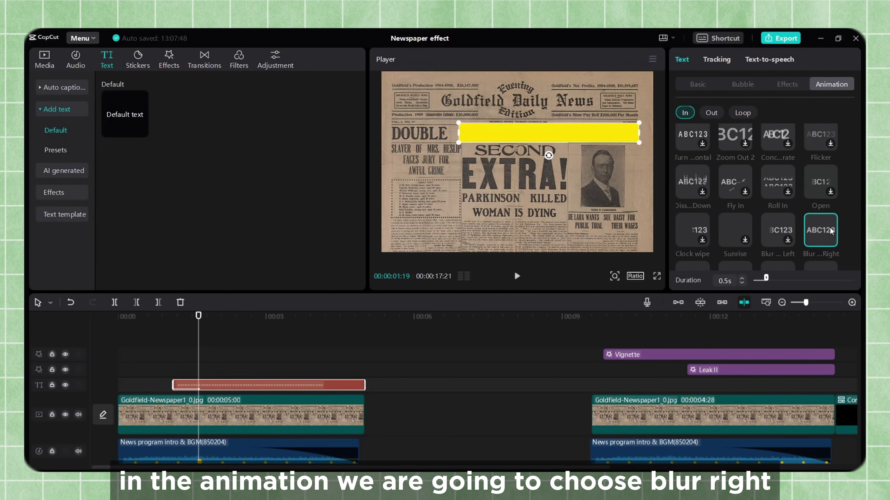
right_click(285, 383)
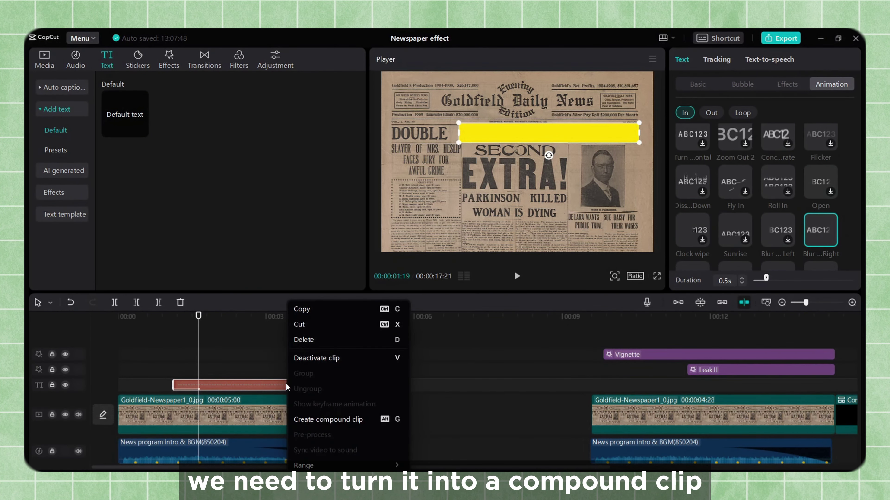
click(313, 419)
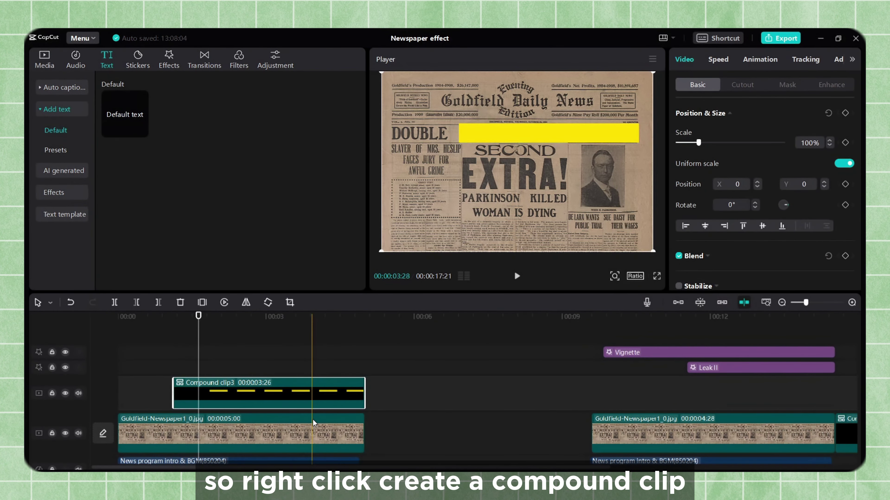
Set the compound clip's blend mode to Multiply so the headline shows through the yellow bar.
scroll(746, 254, down, 3)
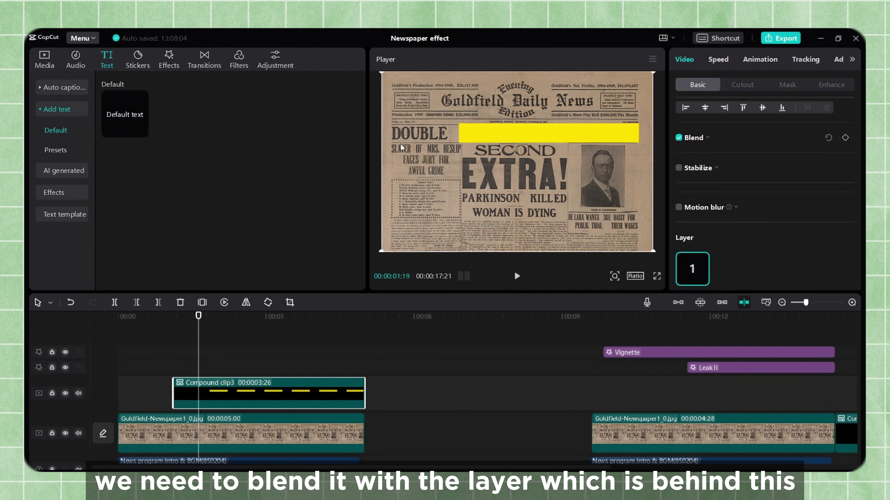
click(678, 138)
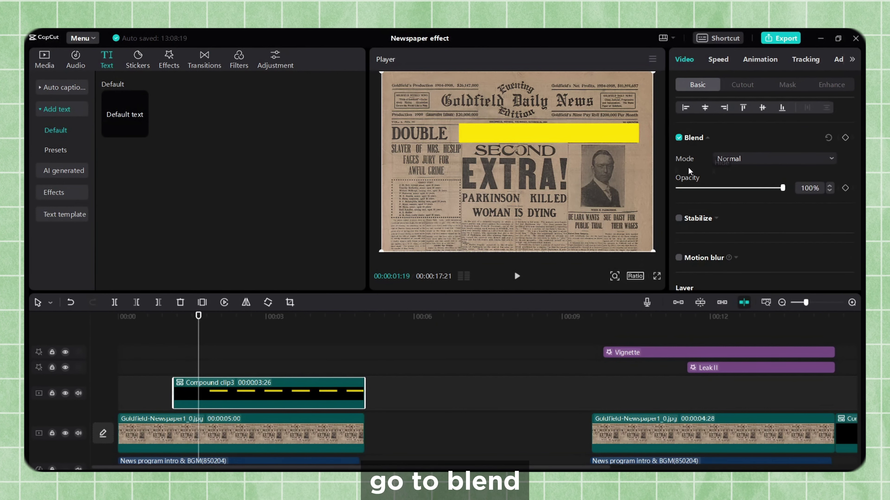
click(739, 158)
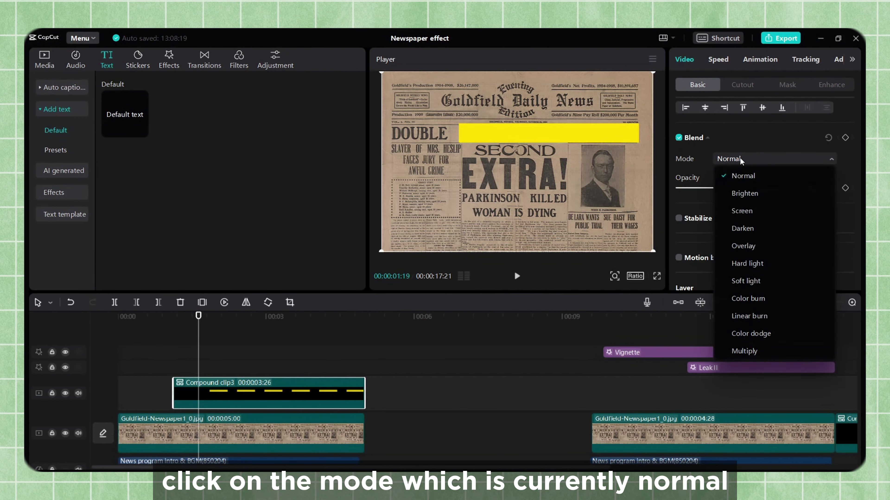
click(744, 352)
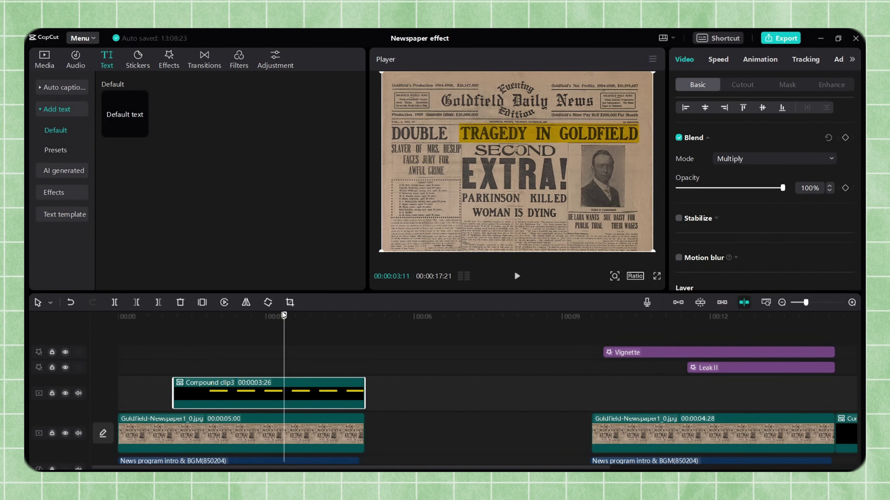
Play the highlight from the start and move the compound clip slightly later on its track.
drag(284, 315, 108, 317)
key(space)
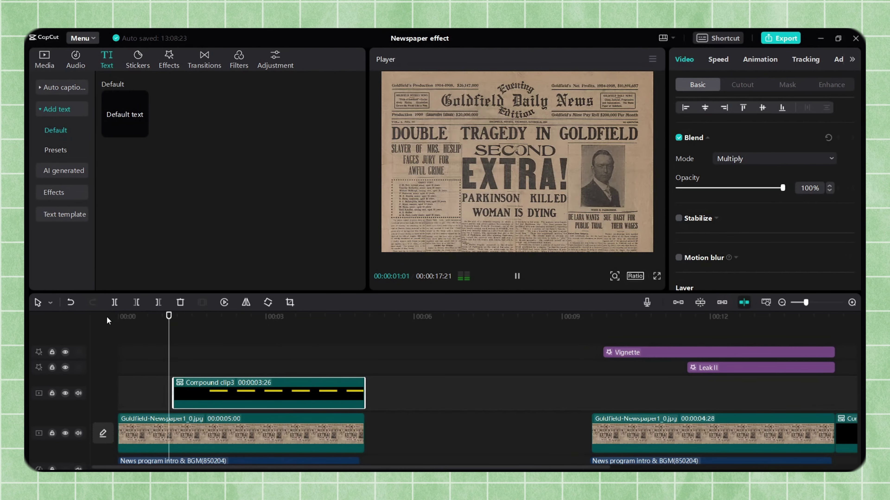
key(space)
drag(200, 388, 227, 390)
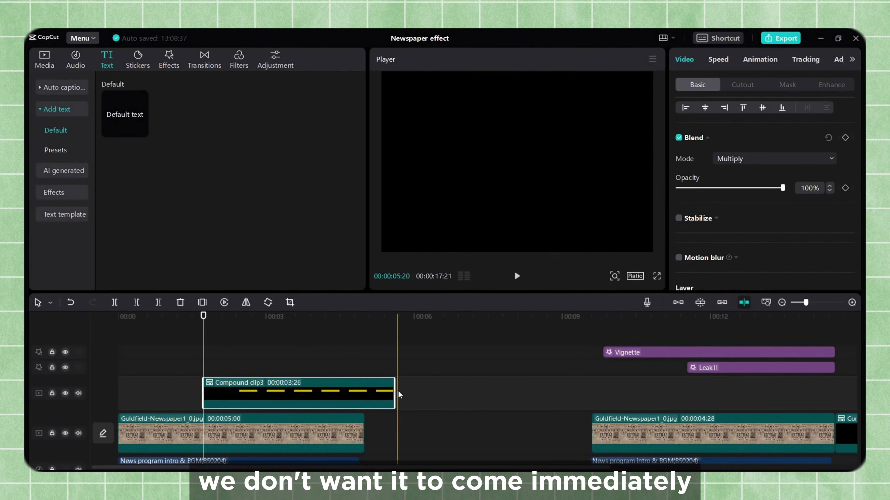
Trim the end of the highlight compound clip to match the end of the newspaper image and play the result from near the start.
drag(395, 391, 364, 390)
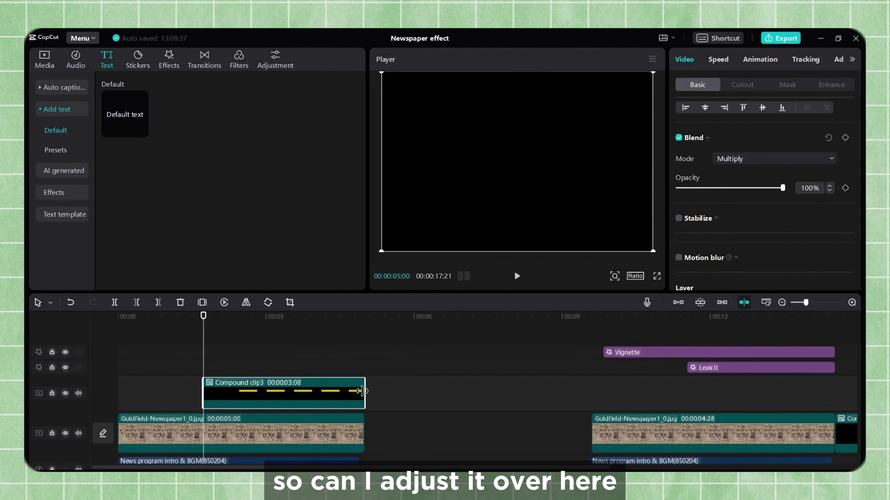
drag(200, 314, 129, 314)
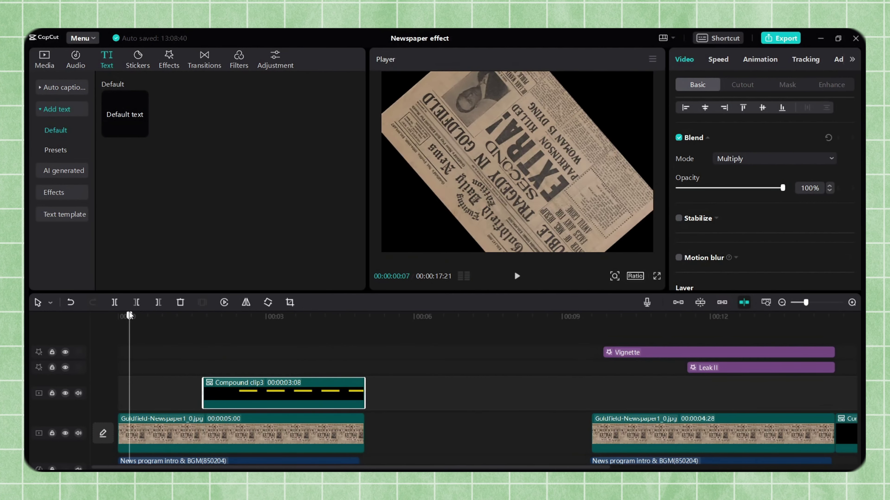
key(space)
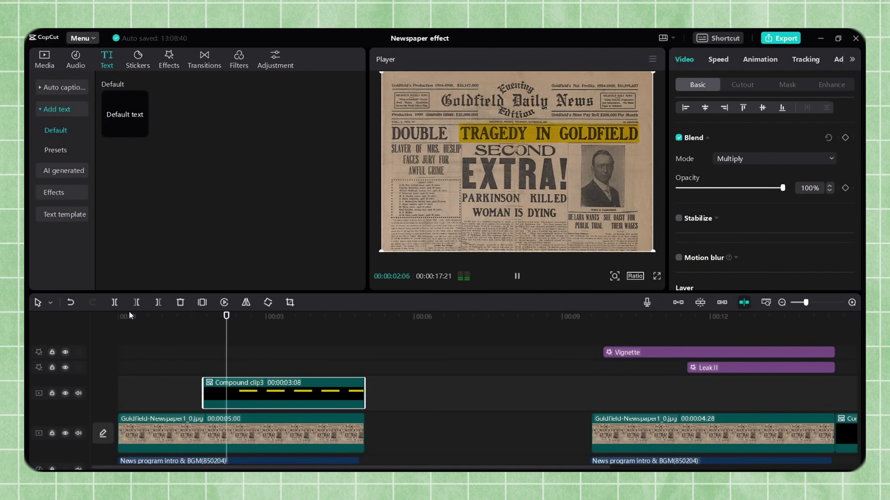
key(space)
Copy the 06572 marker drawing sound from the later section to the audio track beneath the start of the highlight.
click(204, 313)
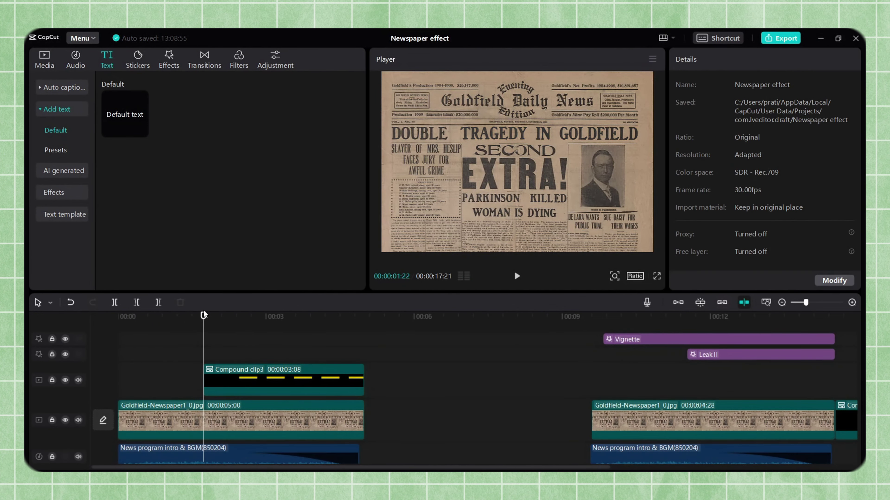
scroll(388, 385, down, 1)
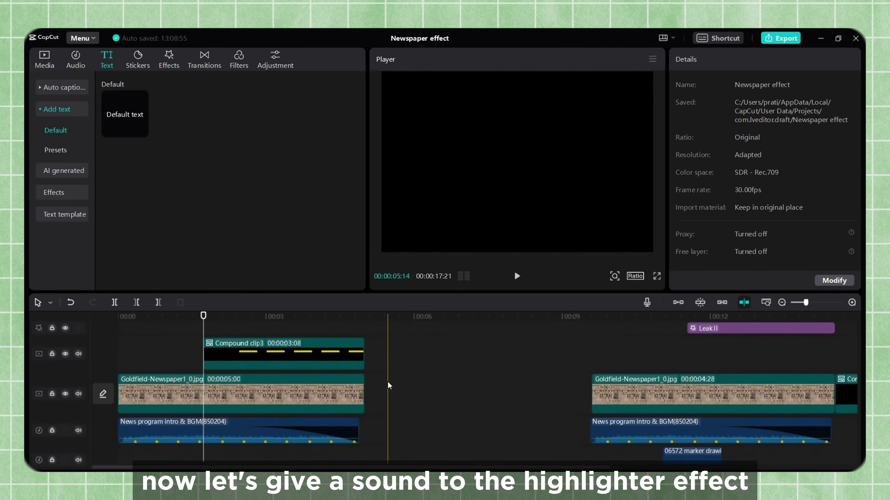
drag(203, 316, 226, 318)
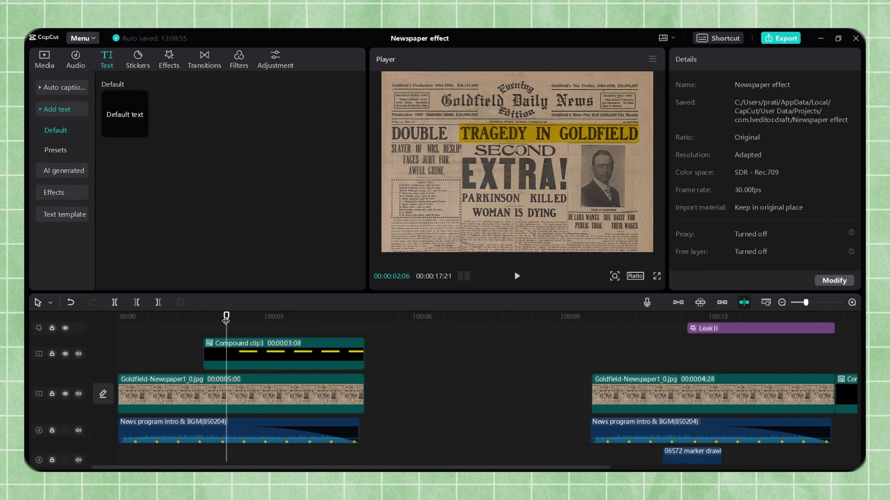
scroll(401, 354, down, 1)
click(698, 422)
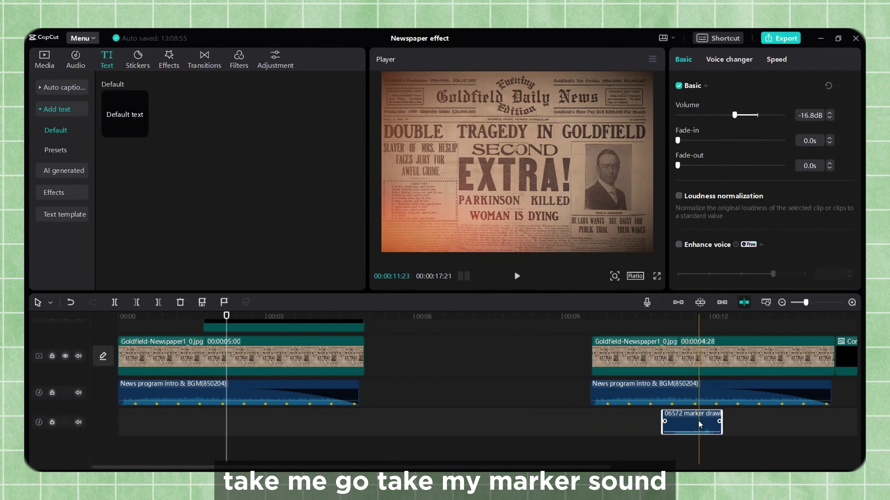
drag(697, 421, 240, 418)
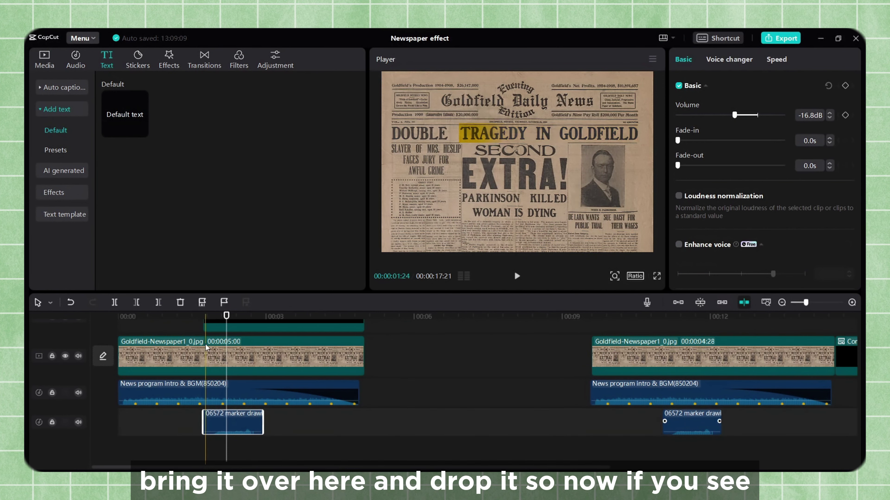
Move the copied marker sound earlier so it starts slightly before the highlight, and play the section to check the timing.
drag(226, 317, 183, 322)
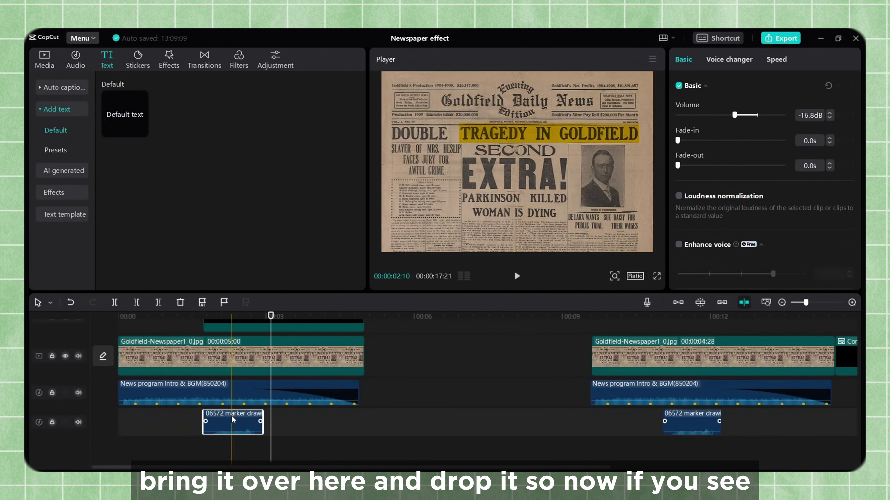
drag(235, 418, 214, 418)
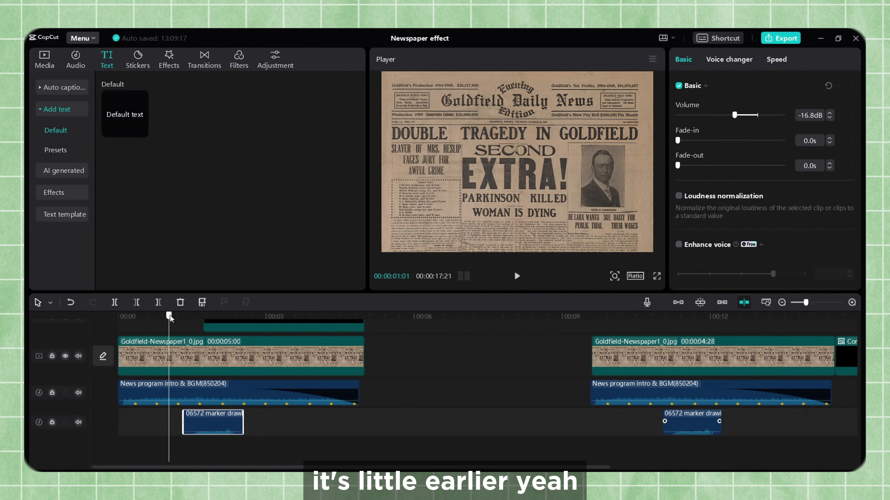
key(space)
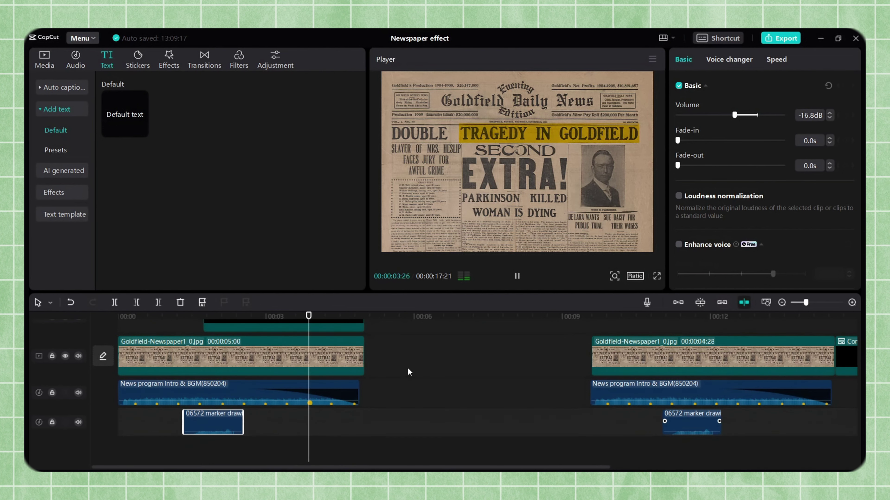
scroll(407, 368, up, 2)
key(space)
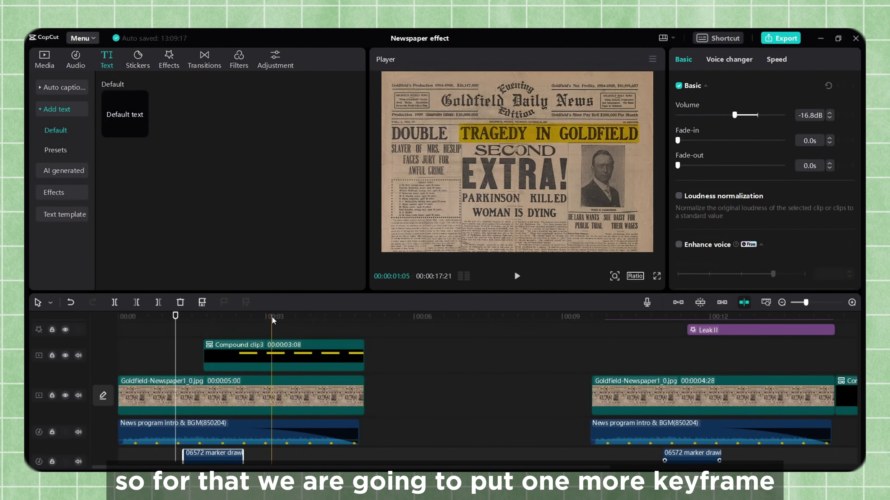
Add Position & Size keyframes to the first newspaper image at the marker sound's start and at 00:00:04:26, scaling the latter to 111%.
click(228, 394)
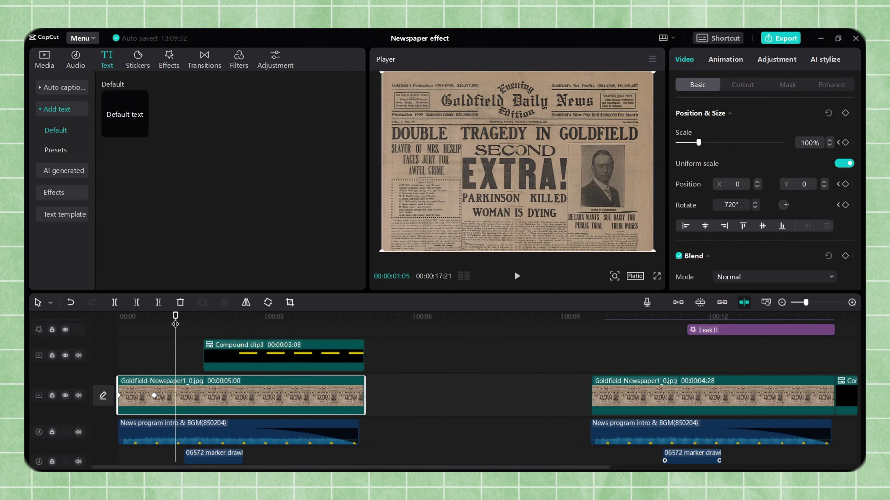
drag(175, 317, 186, 317)
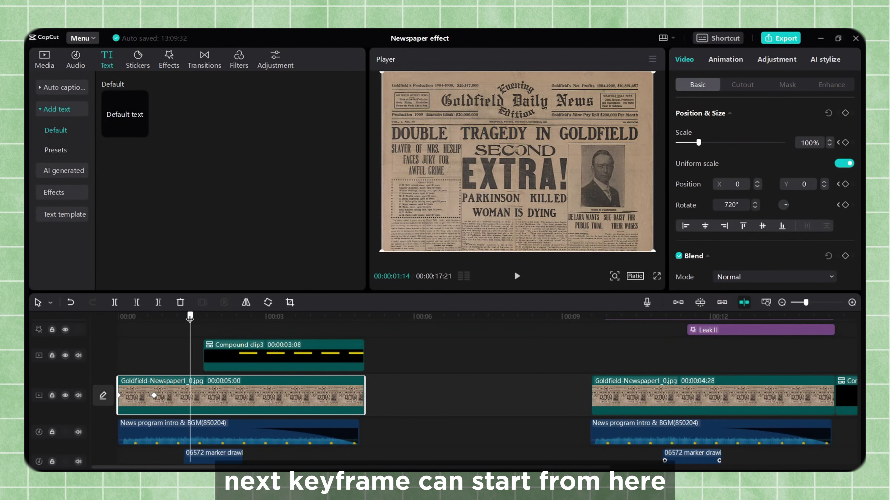
click(845, 113)
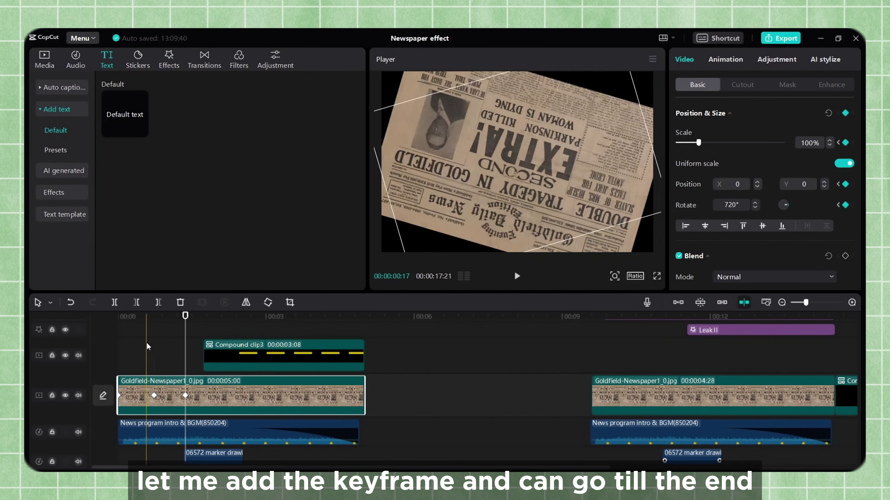
drag(186, 316, 365, 320)
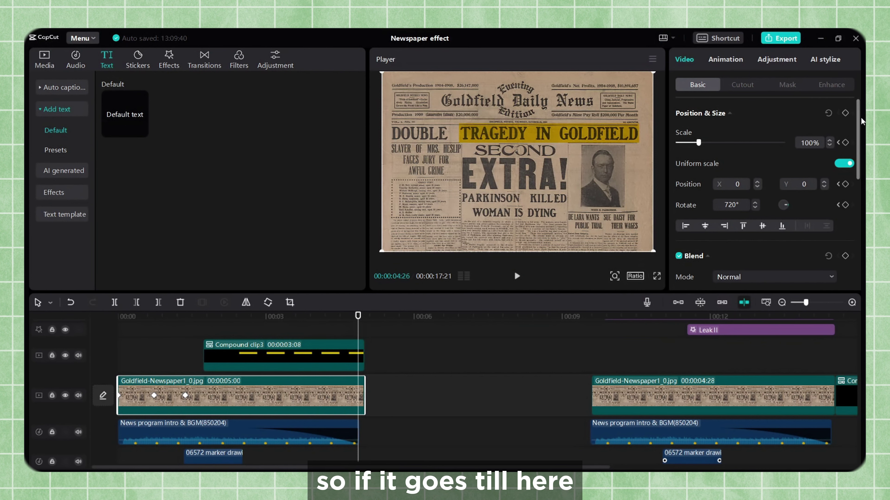
click(845, 113)
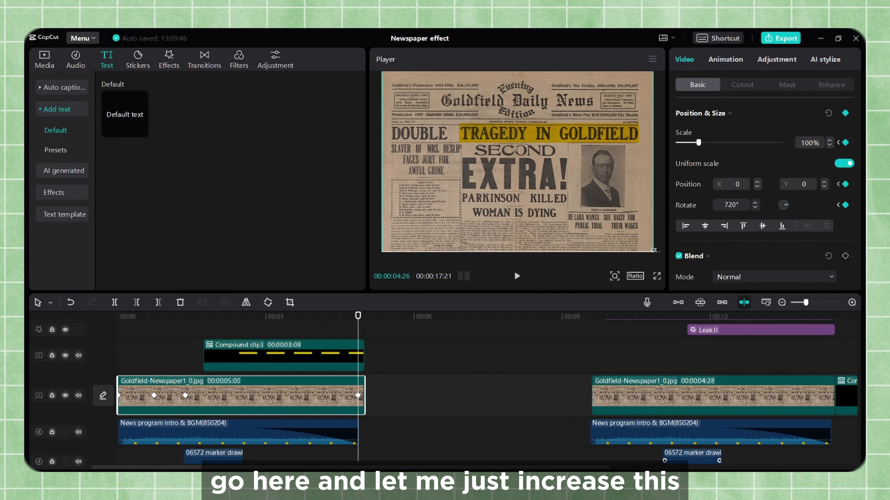
Shift the highlight compound clip slightly earlier and add a Position & Size keyframe near its start at 00:00:01:21.
click(276, 354)
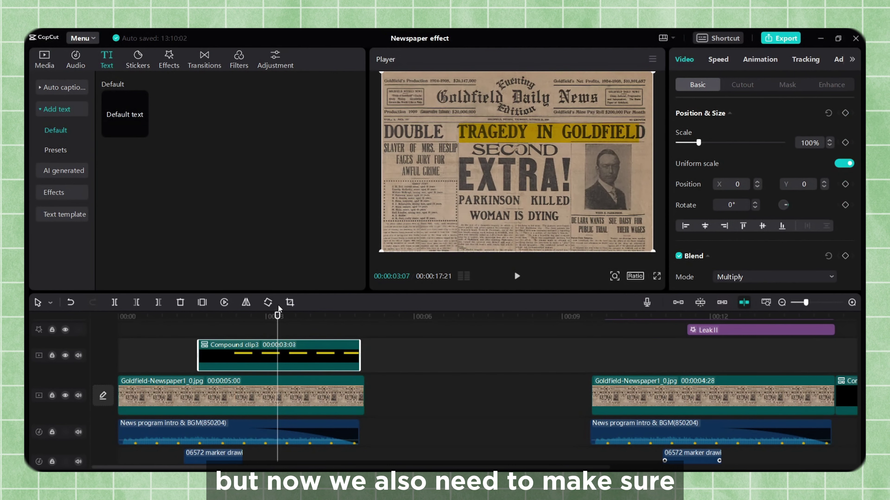
mouse_move(277, 318)
mouse_down()
mouse_move(189, 320)
mouse_move(217, 321)
mouse_move(202, 323)
mouse_up()
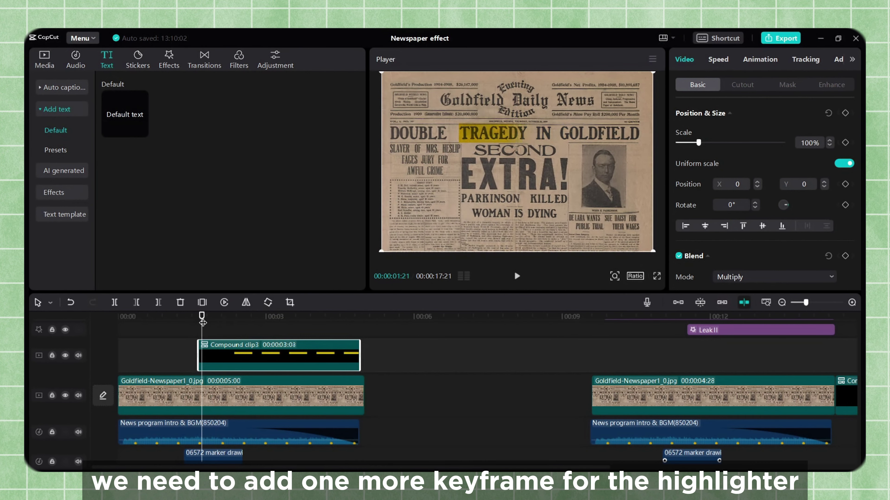
click(845, 113)
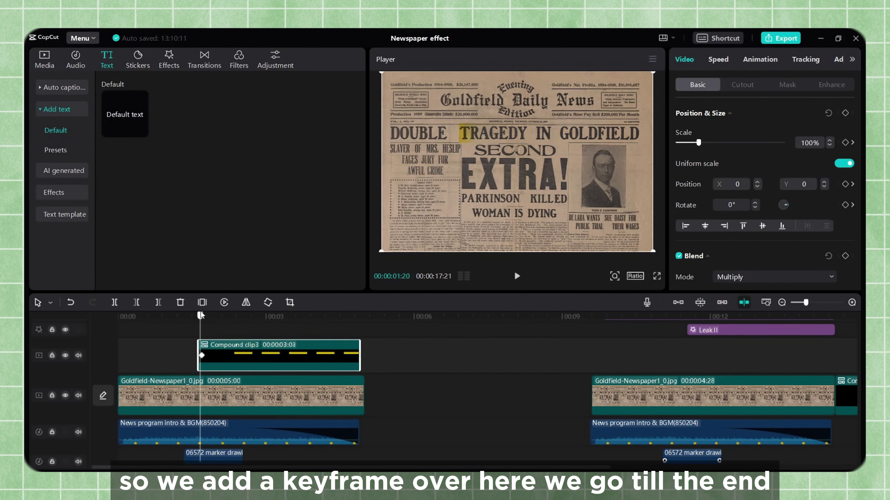
Add a Position & Size keyframe to the compound clip at the image's last keyframe, 00:00:04:26, and scale it to 111%.
drag(200, 311, 355, 312)
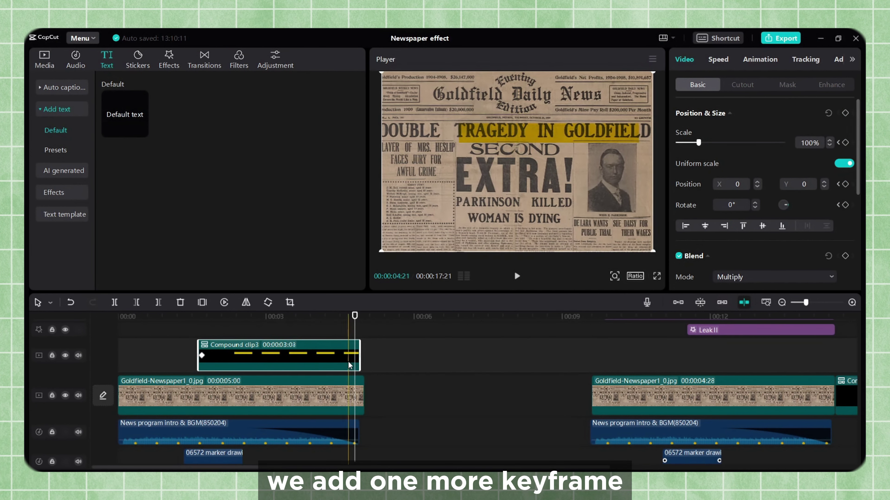
click(348, 389)
click(358, 396)
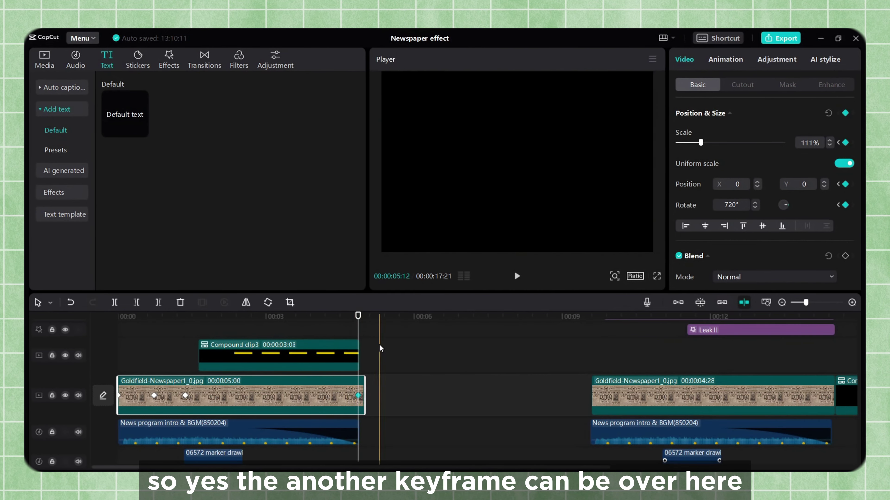
click(355, 353)
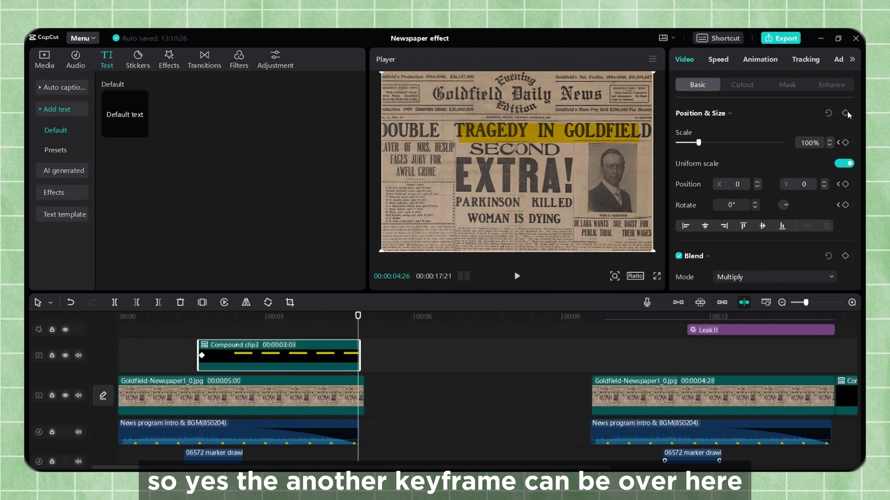
click(845, 114)
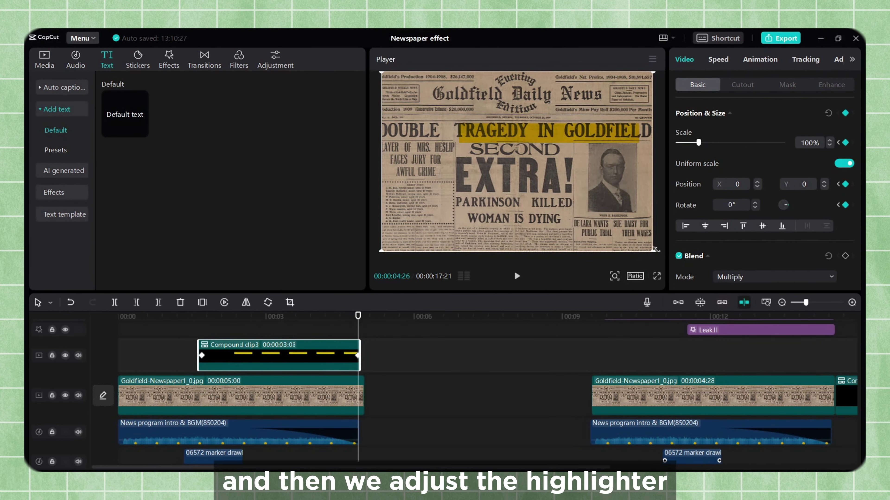
drag(653, 252, 660, 255)
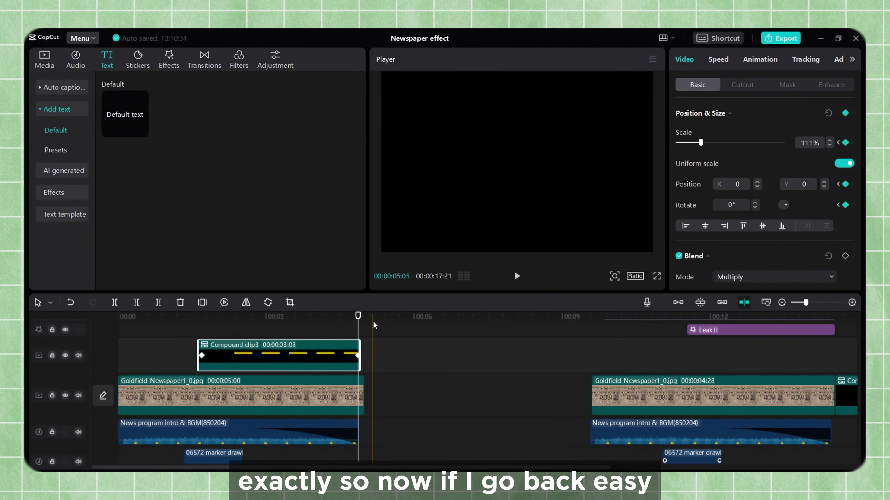
Play the section from the marker sound's start to check that the highlight follows the newspaper's zoom.
drag(357, 324, 186, 331)
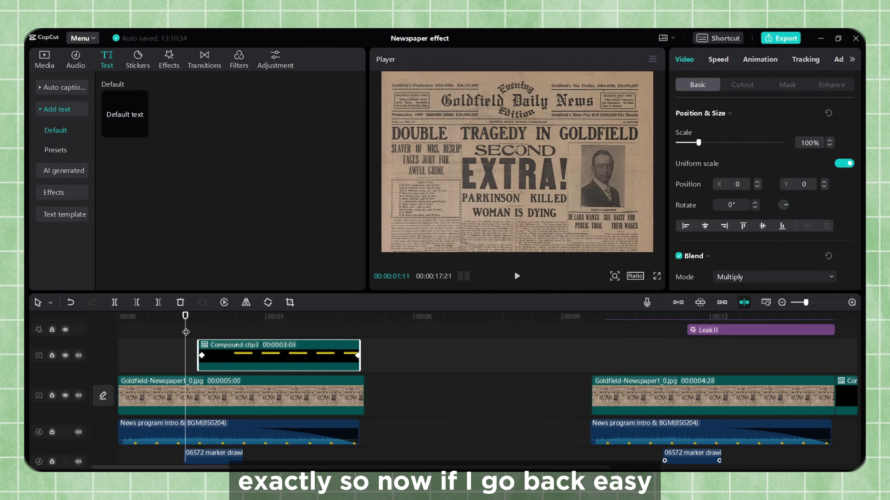
key(space)
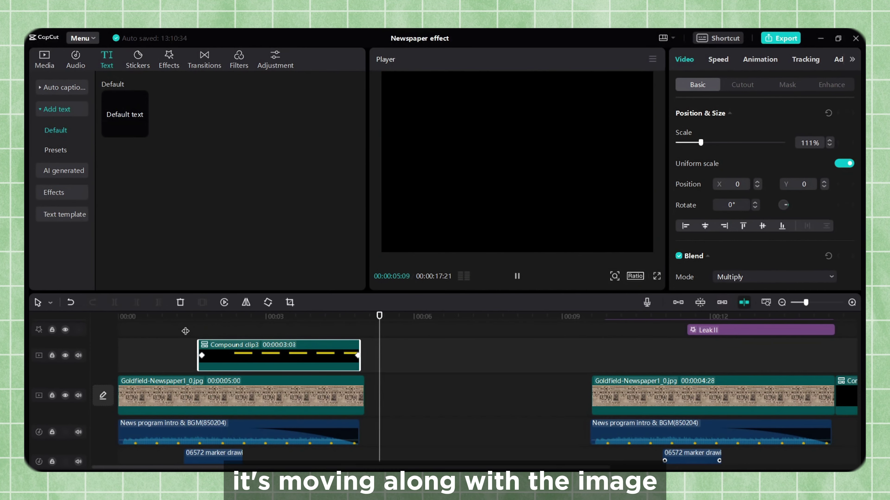
click(267, 326)
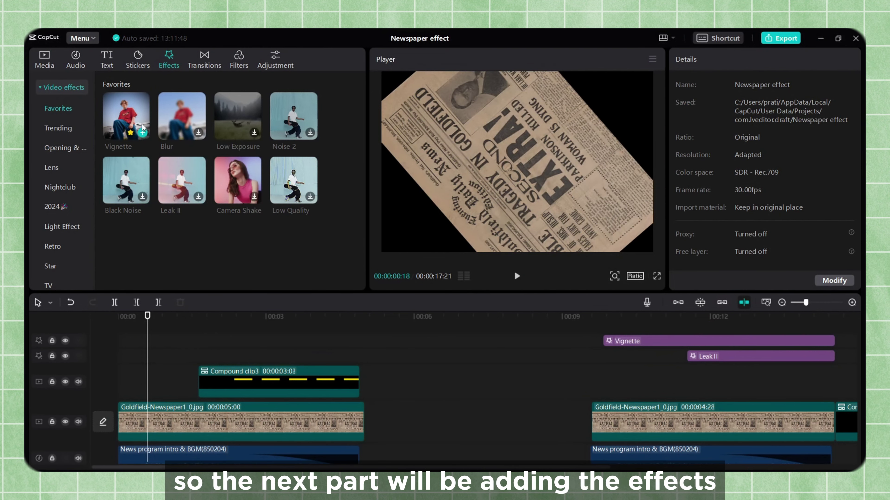
Place the Vignette effect above the highlight, extend it to the end of the newspaper image, and play the result.
drag(133, 126, 159, 371)
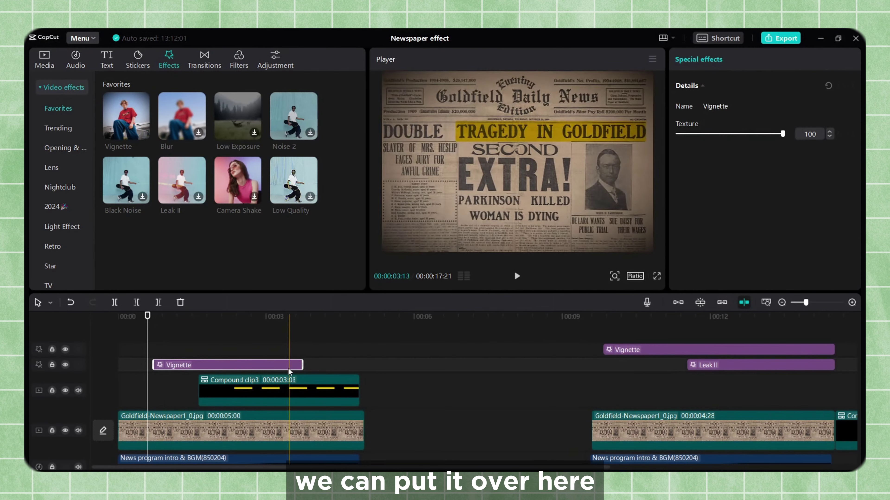
drag(303, 364, 364, 364)
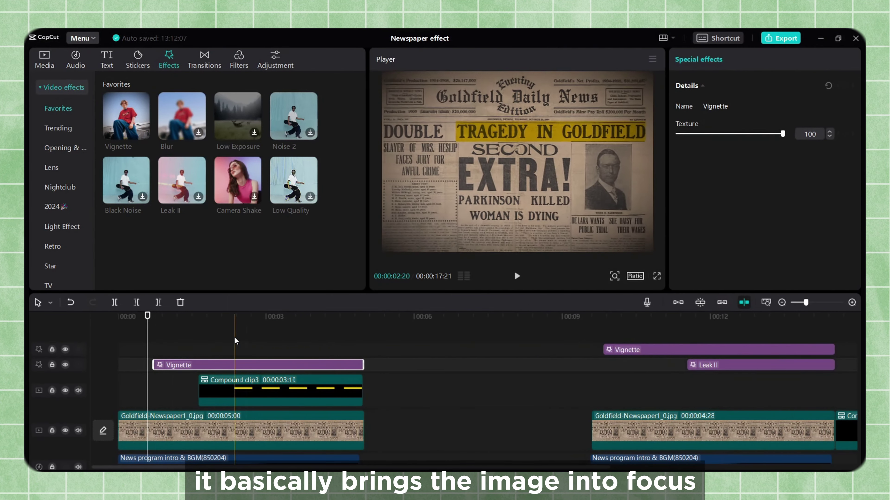
drag(148, 316, 120, 317)
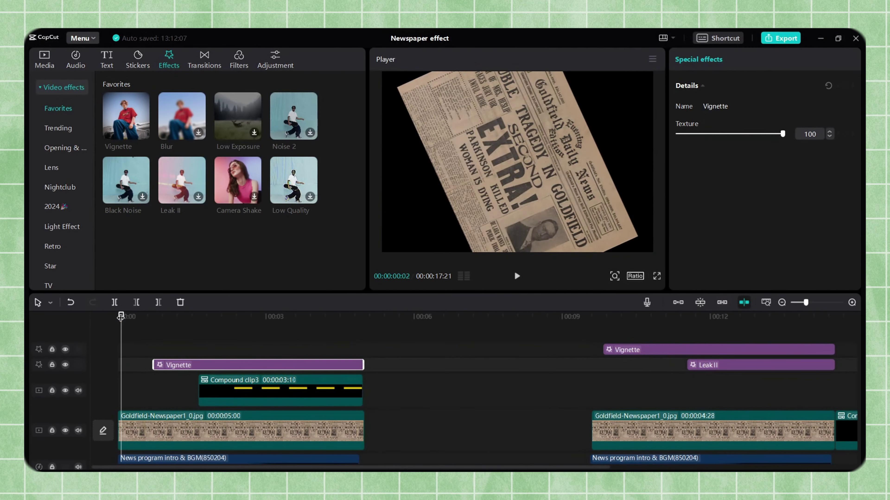
key(space)
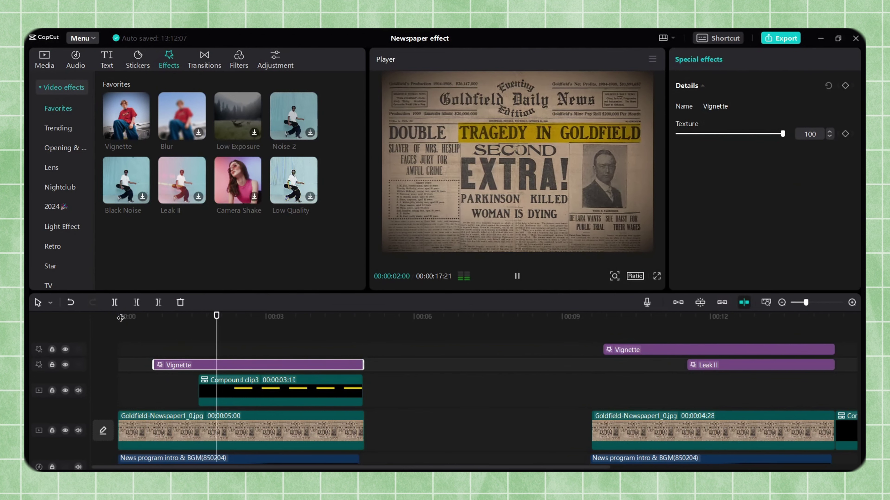
key(space)
Add a Texture keyframe at the start of the new Vignette effect and set its value to 19.
click(164, 323)
drag(164, 322, 154, 322)
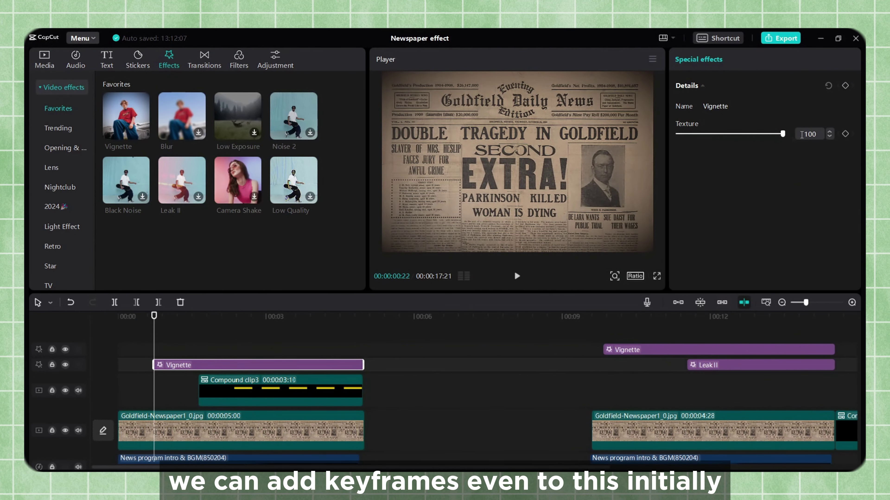
click(845, 133)
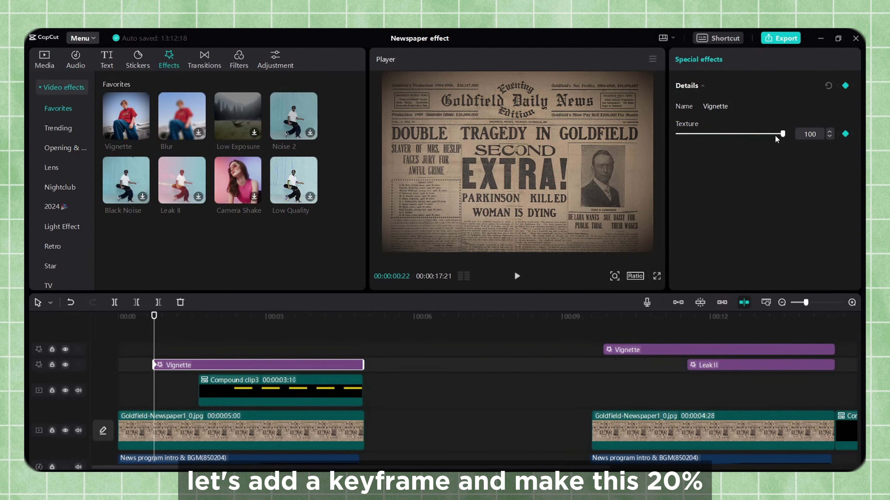
drag(781, 134, 696, 137)
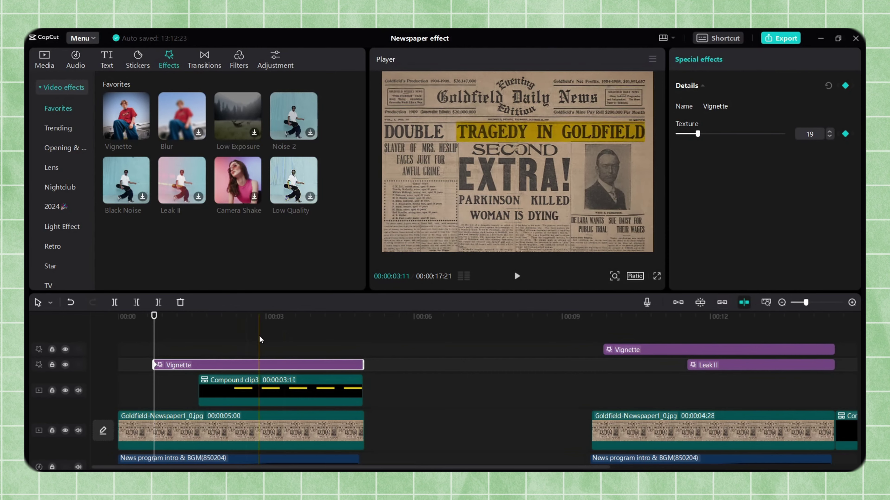
Keyframe the first Vignette's Texture at 100 at 00:00:02:13, where the headline is highlighted, and play the opening section to check the darkening.
drag(154, 315, 234, 317)
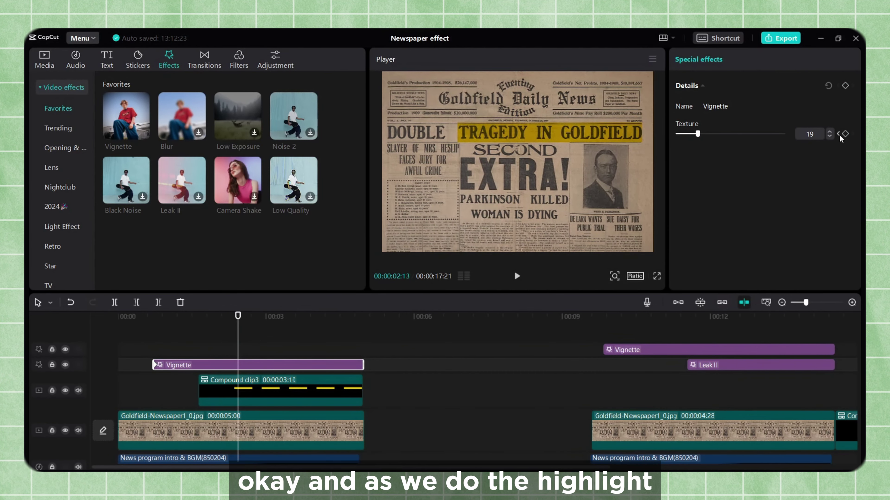
drag(700, 134, 804, 136)
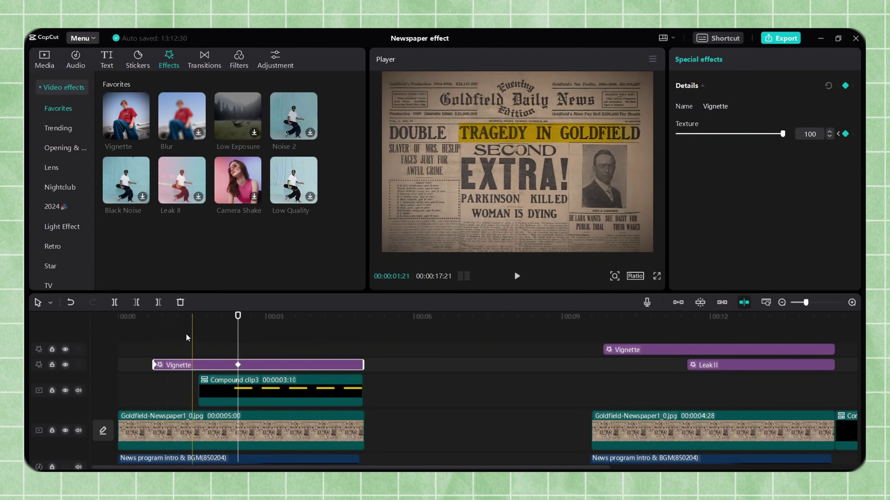
click(136, 318)
key(space)
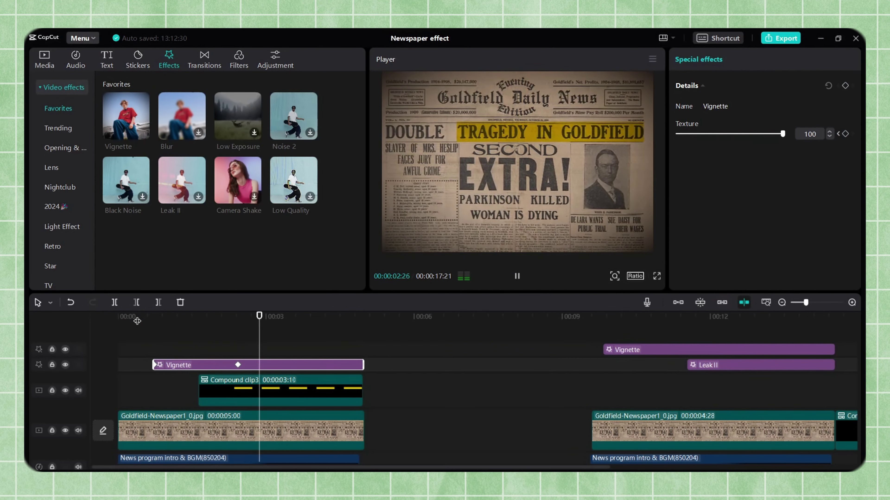
key(space)
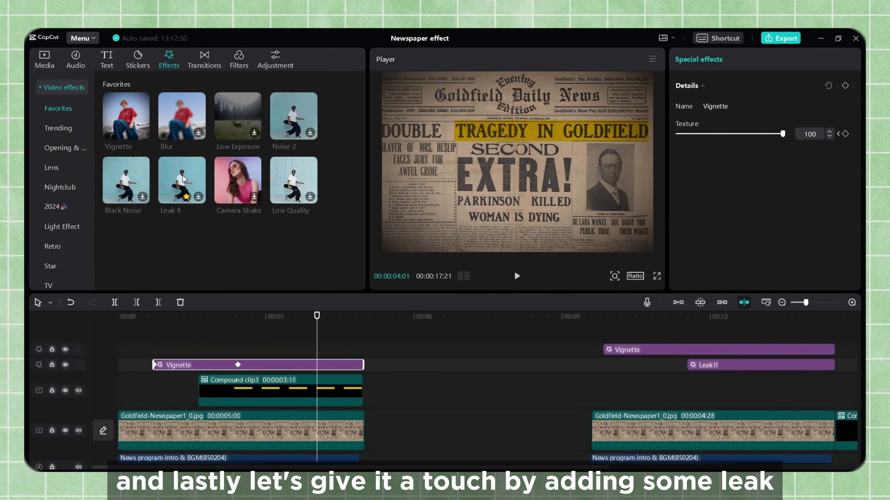
Add the Leak II light effect above the first Vignette, set its Atmosphere to 32, and extend its start to shortly after the highlight clip begins.
click(183, 175)
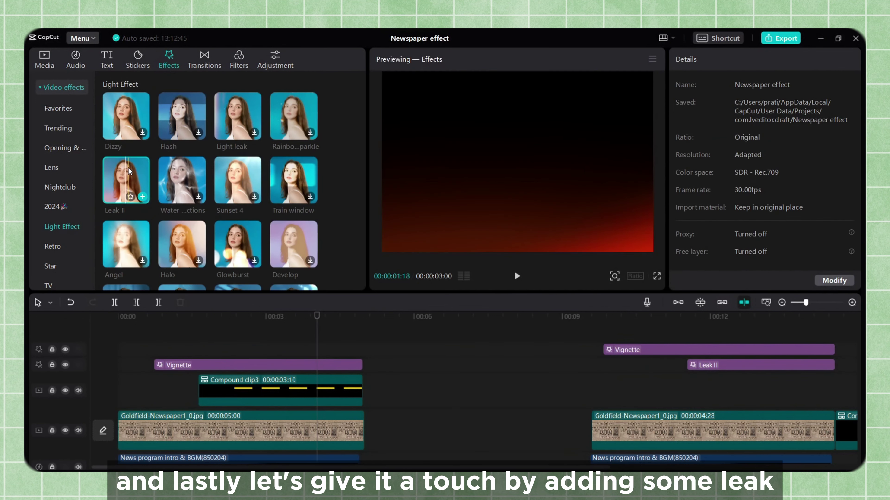
drag(126, 166, 278, 350)
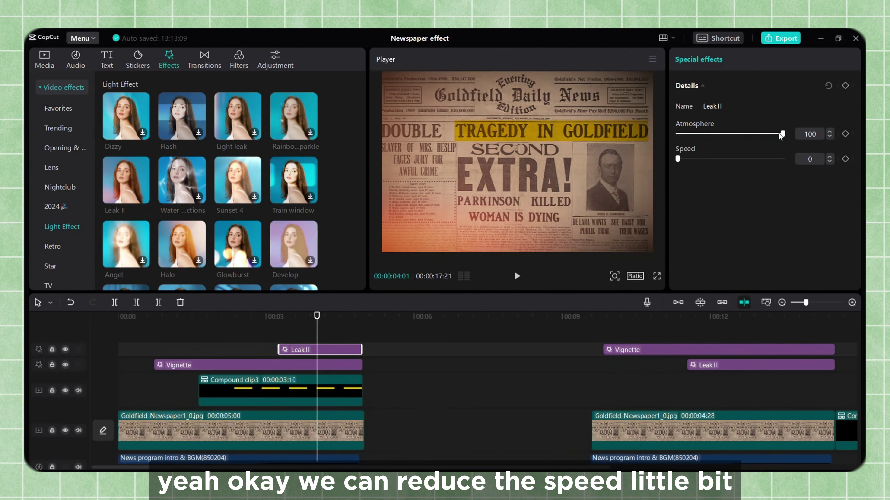
drag(780, 133, 710, 134)
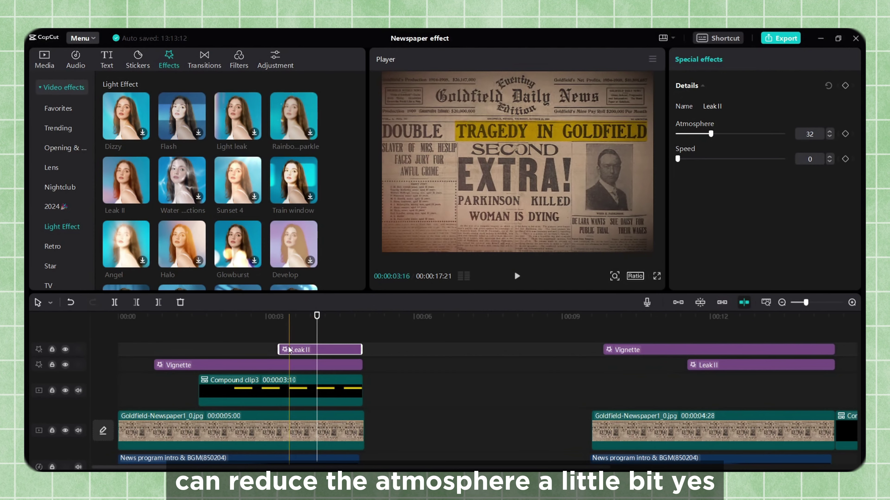
drag(278, 349, 225, 349)
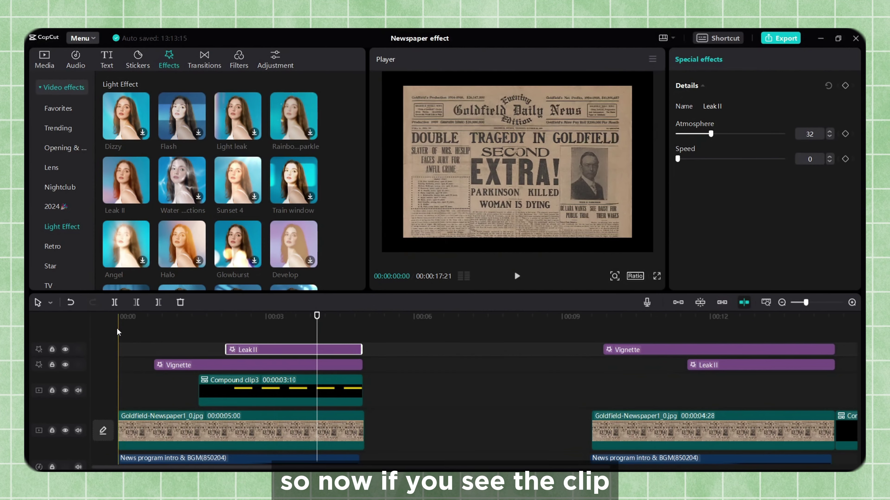